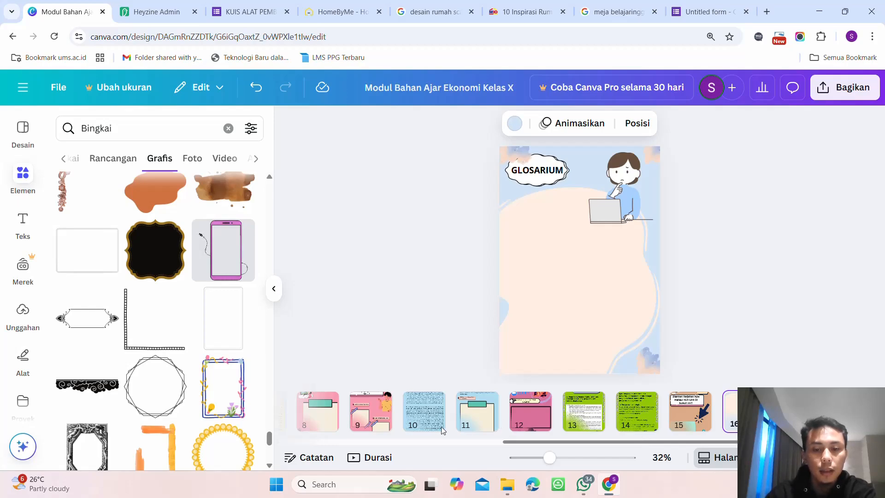
Review the module's pages from Sejarah Uang through the quiz page and Daftar Pustaka, returning to the empty Glosarium page
{"action": "left_click", "coordinate": [429, 425]}
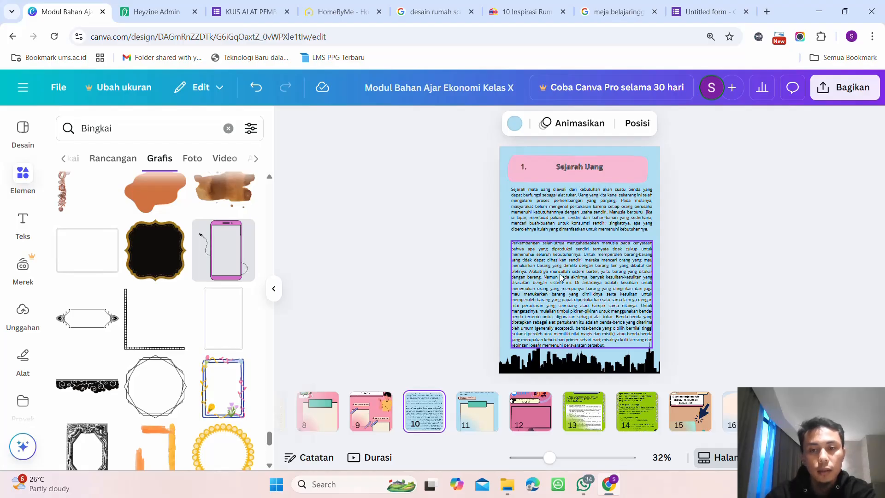
{"action": "scroll", "coordinate": [559, 273], "scroll_direction": "up", "scroll_amount": 2}
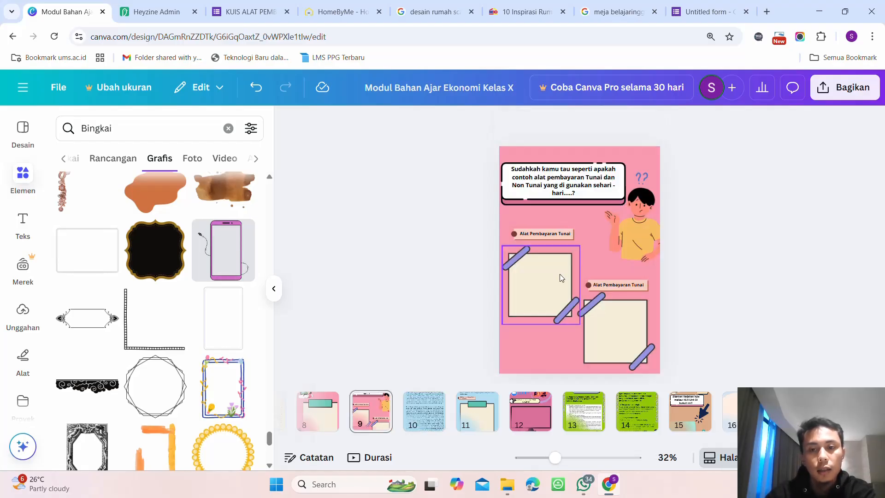
{"action": "scroll", "coordinate": [560, 273], "scroll_direction": "down", "scroll_amount": 2}
{"action": "scroll", "coordinate": [563, 278], "scroll_direction": "down", "scroll_amount": 3}
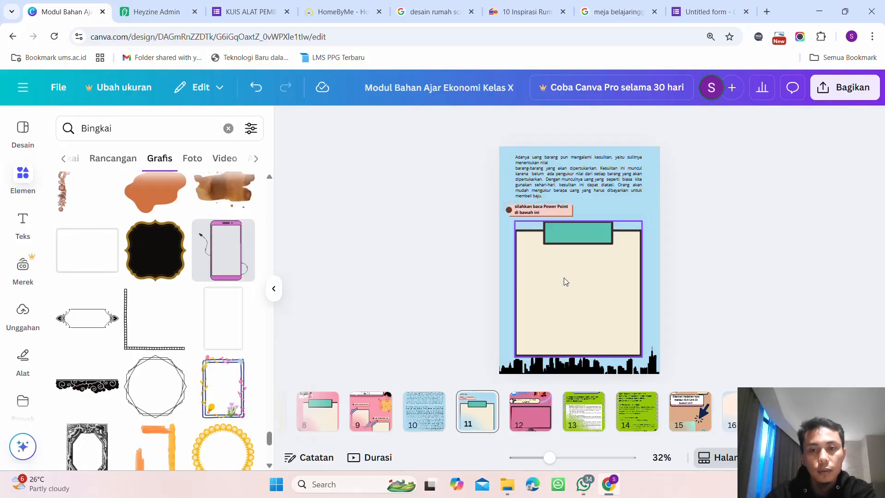
{"action": "scroll", "coordinate": [565, 282], "scroll_direction": "down", "scroll_amount": 1}
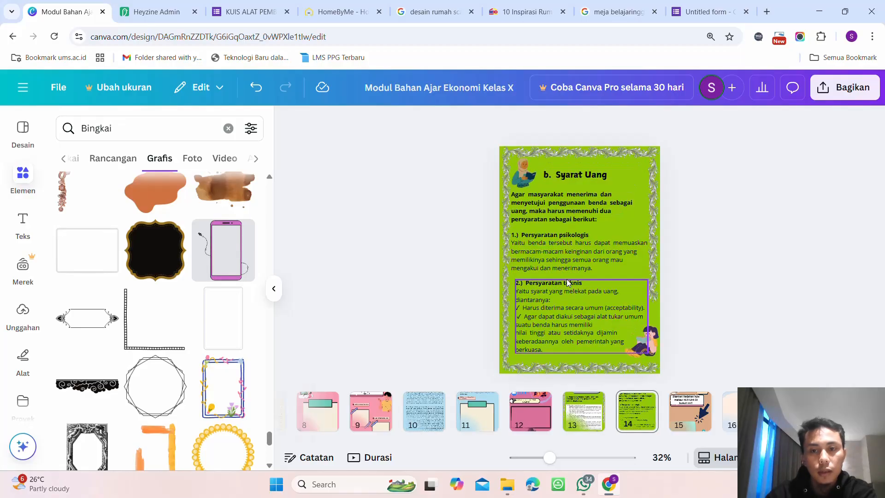
{"action": "scroll", "coordinate": [572, 279], "scroll_direction": "up", "scroll_amount": 1}
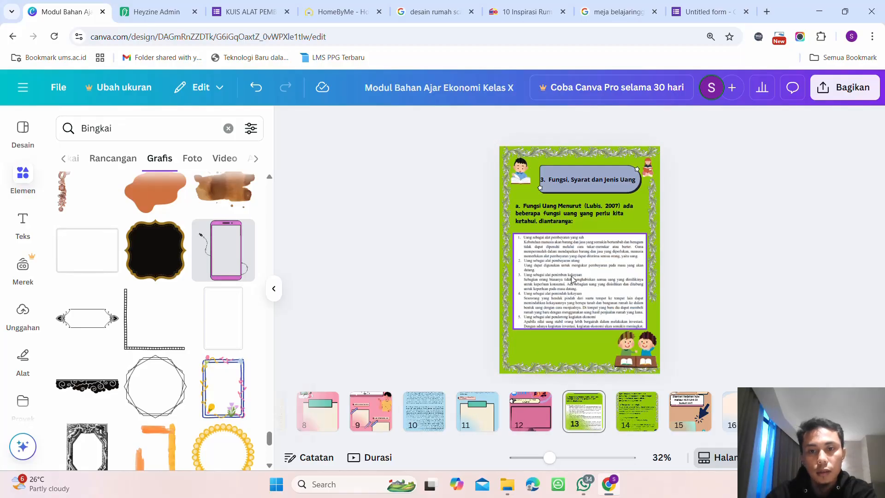
{"action": "scroll", "coordinate": [573, 279], "scroll_direction": "down", "scroll_amount": 1}
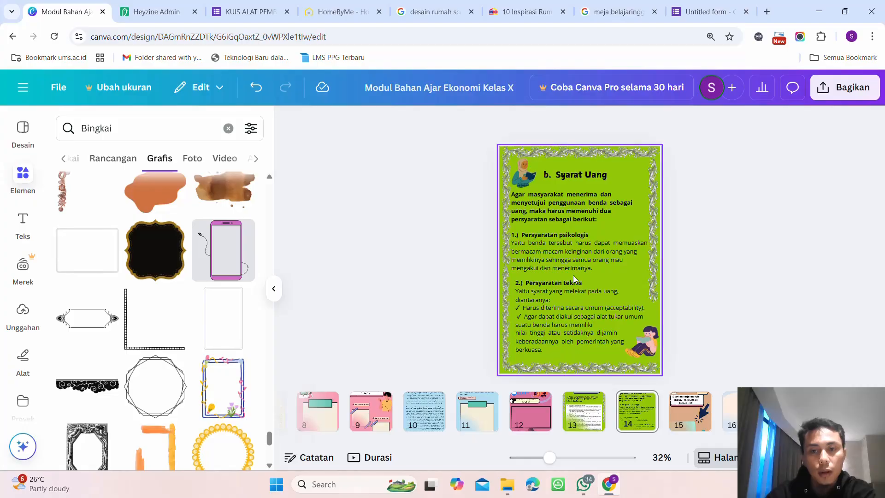
{"action": "scroll", "coordinate": [574, 278], "scroll_direction": "up", "scroll_amount": 1}
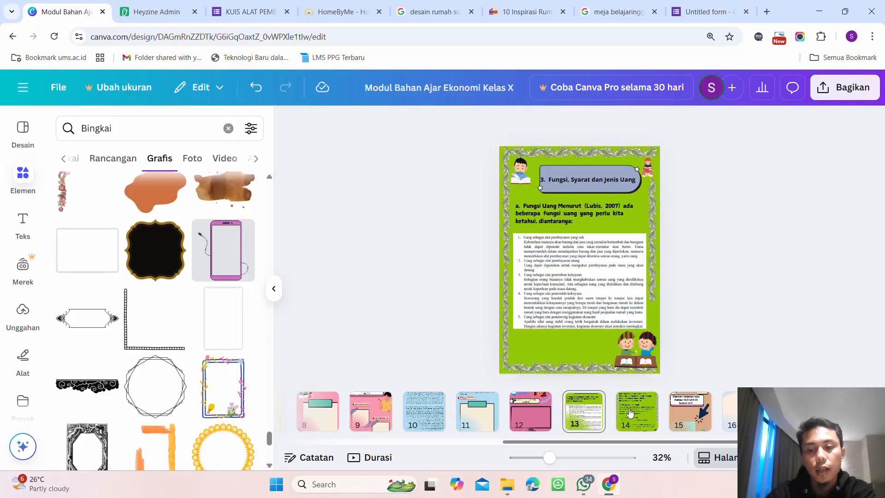
{"action": "left_click", "coordinate": [687, 413]}
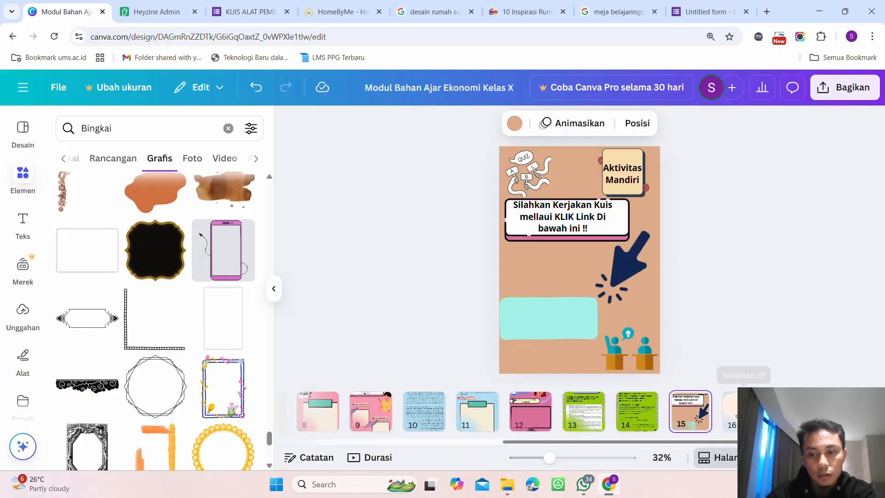
{"action": "left_click", "coordinate": [732, 411]}
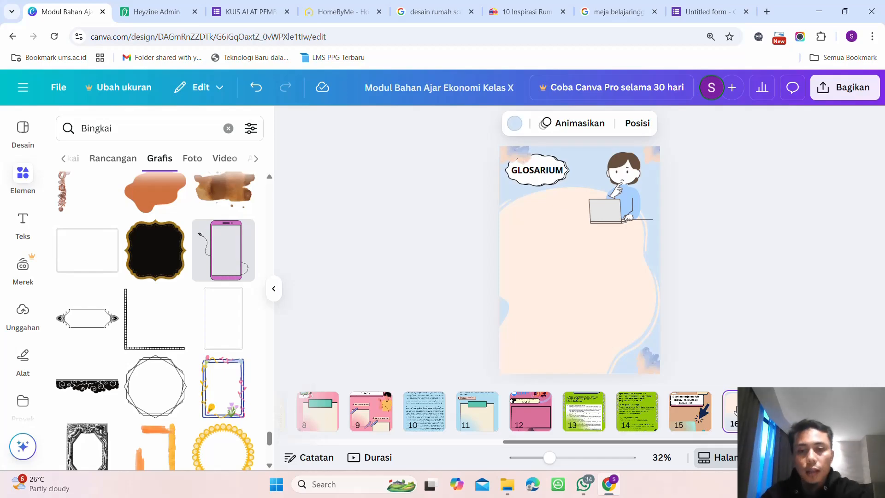
{"action": "left_click", "coordinate": [783, 411]}
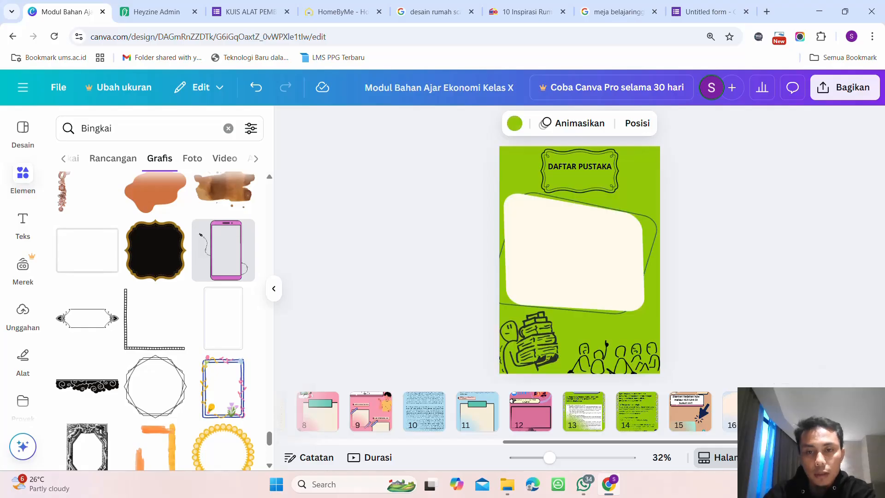
{"action": "left_click", "coordinate": [742, 411]}
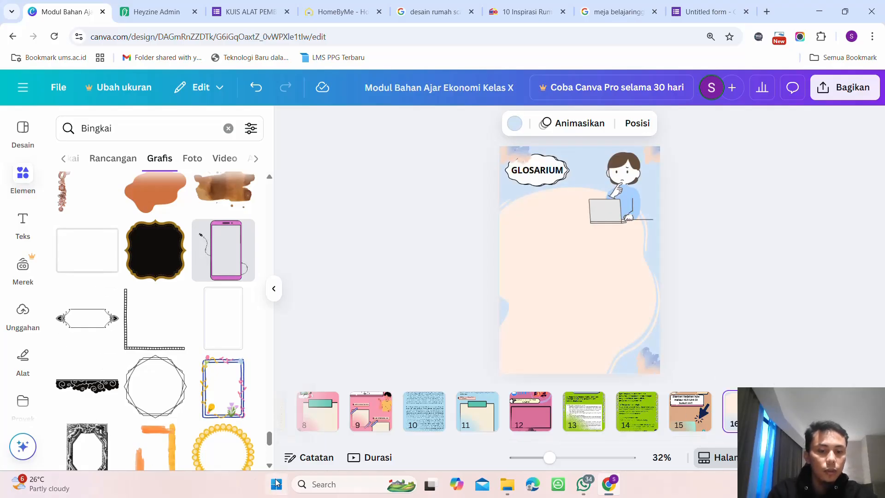
Switch to Nitro Pro and open the recent document "Contoh Modul Ajar Alat pembayaran tunaiNon tunai.pdf"
{"action": "left_click", "coordinate": [277, 483]}
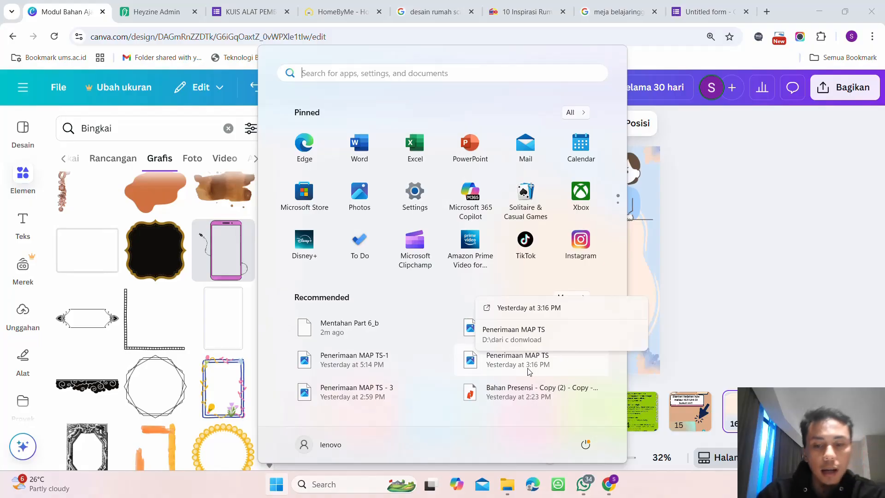
{"action": "left_click", "coordinate": [502, 393]}
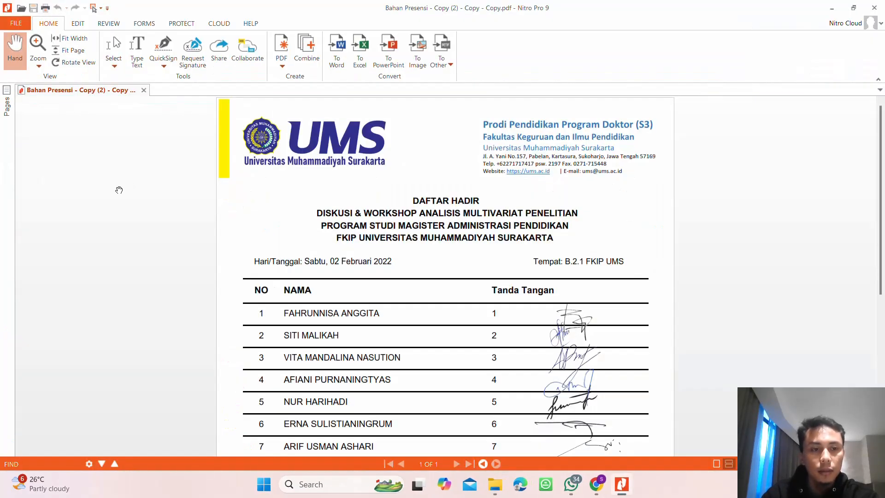
{"action": "left_click", "coordinate": [19, 22]}
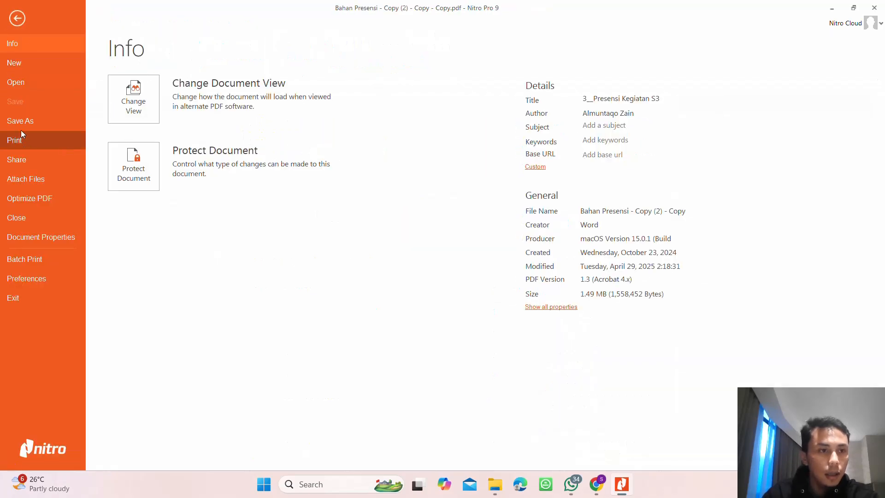
{"action": "left_click", "coordinate": [18, 86]}
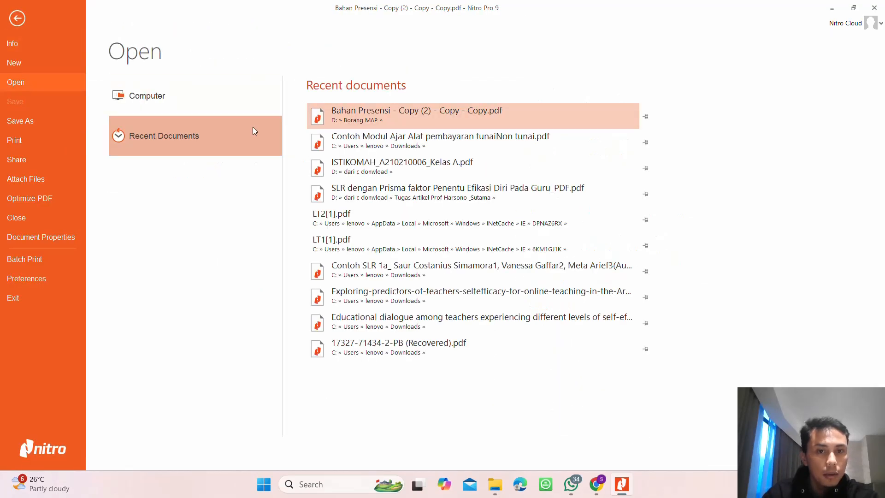
{"action": "left_click", "coordinate": [370, 136]}
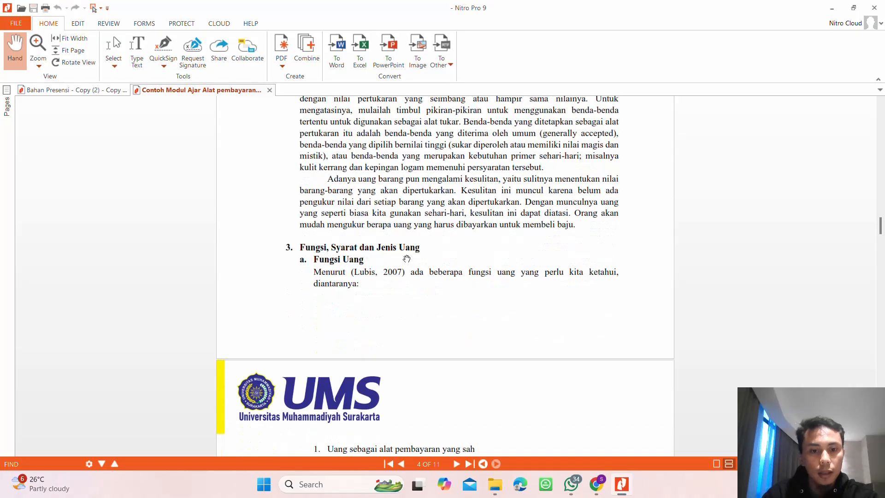
Copy the text block under GLOSARIUM on PDF page 10, from "masyarakat" through the Kartu kredit definition, with the Edit tool
{"action": "scroll", "coordinate": [407, 258], "scroll_direction": "down", "scroll_amount": 10}
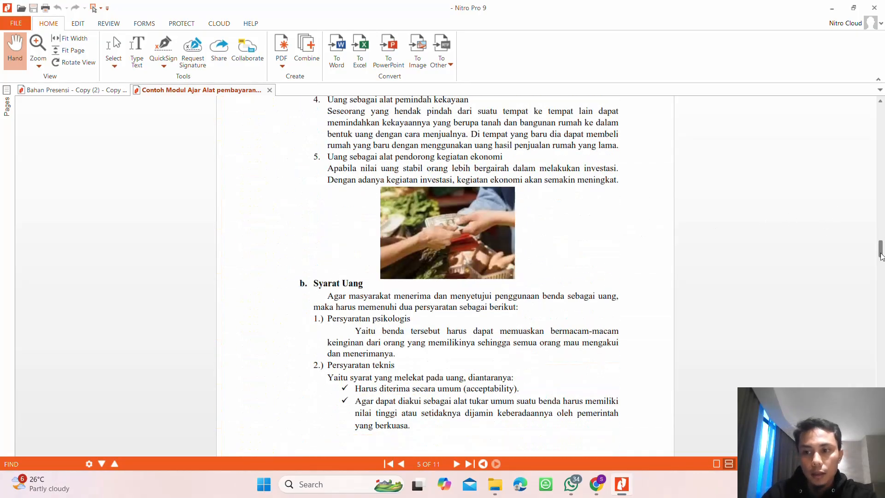
{"action": "left_click_drag", "start_coordinate": [881, 256], "coordinate": [880, 435]}
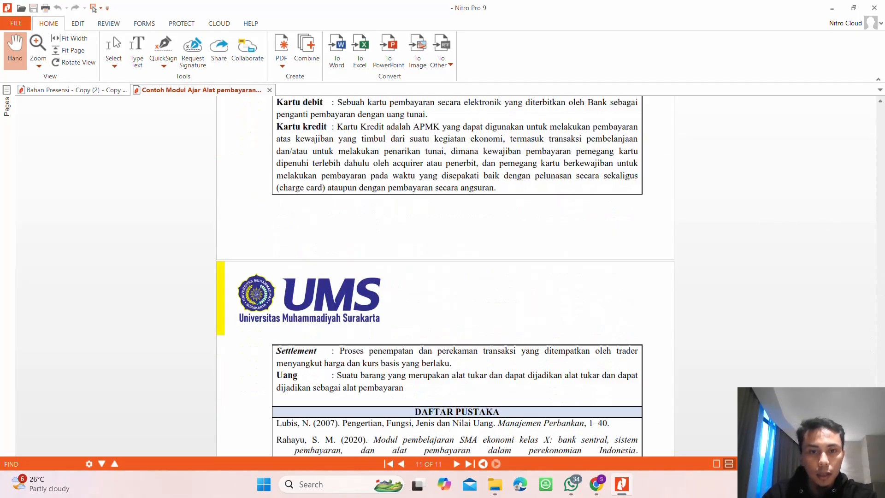
{"action": "scroll", "coordinate": [445, 276], "scroll_direction": "up", "scroll_amount": 4}
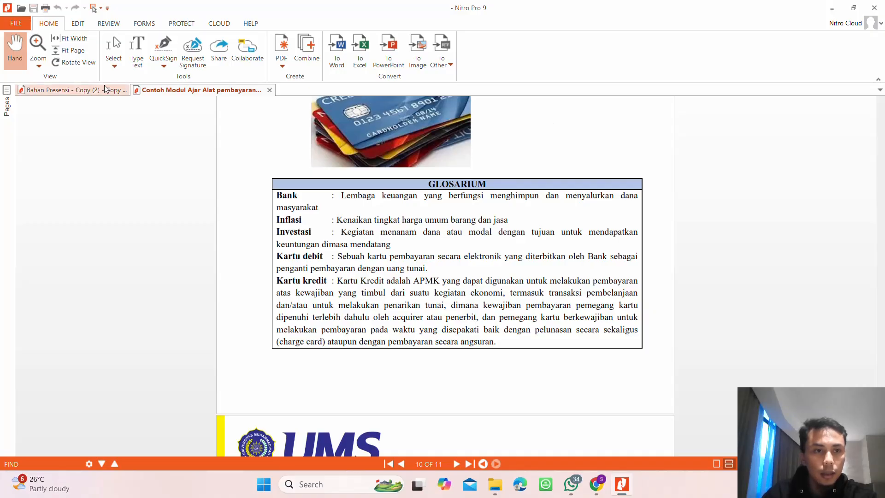
{"action": "left_click", "coordinate": [85, 28]}
{"action": "left_click", "coordinate": [55, 48]}
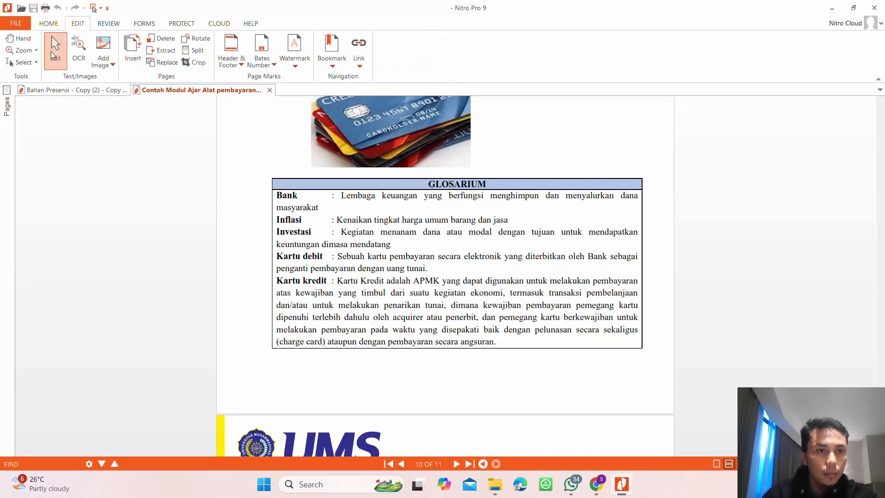
{"action": "left_click", "coordinate": [314, 207]}
{"action": "left_click", "coordinate": [313, 207]}
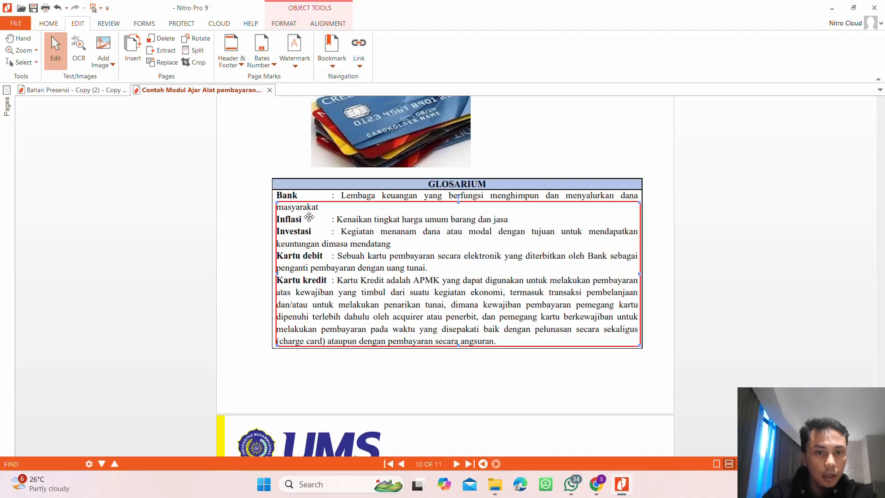
{"action": "double_click", "coordinate": [283, 208]}
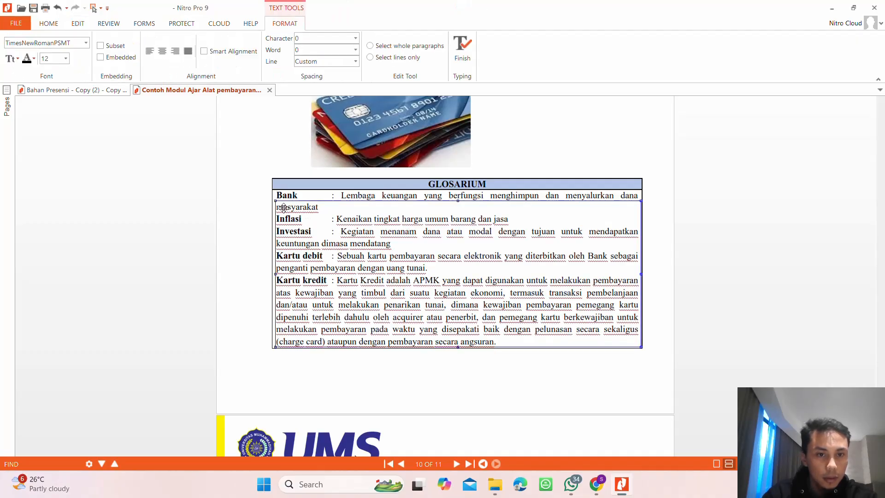
{"action": "key", "text": "ctrl+a"}
{"action": "key", "text": "ctrl+c"}
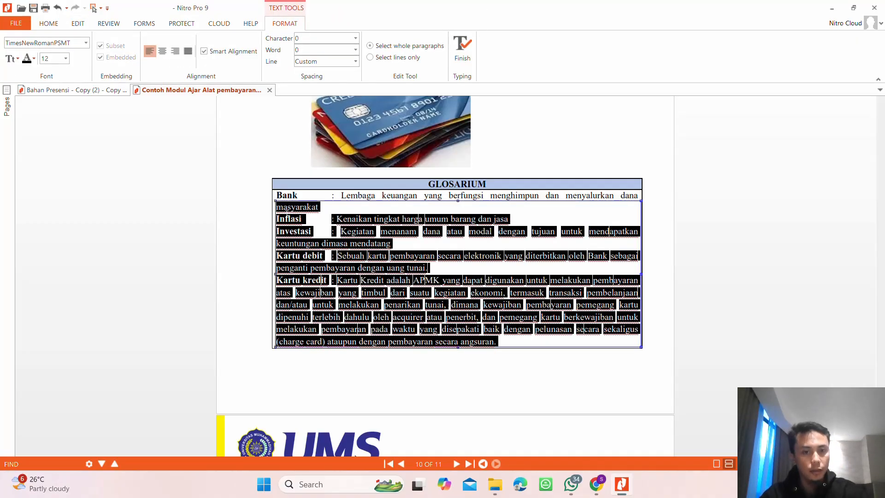
Switch to Canva and paste the copied glossary text into a new body text box on the Glosarium page
{"action": "left_click", "coordinate": [596, 484]}
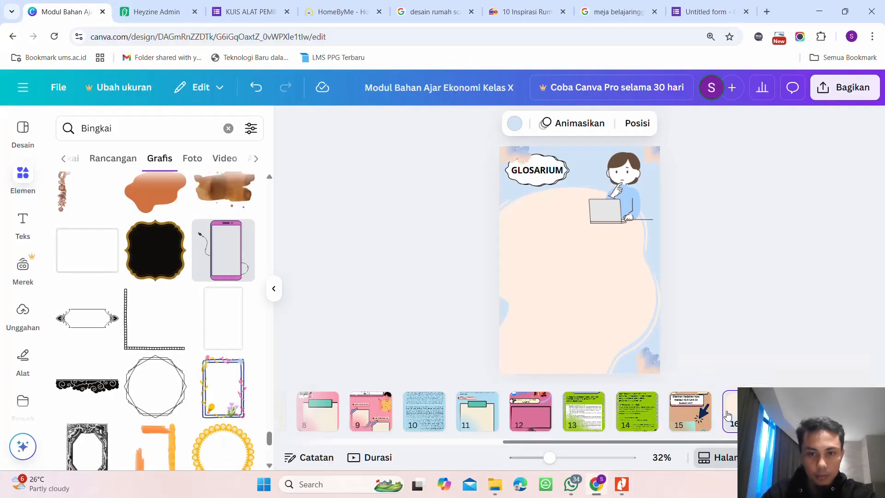
{"action": "left_click", "coordinate": [511, 307]}
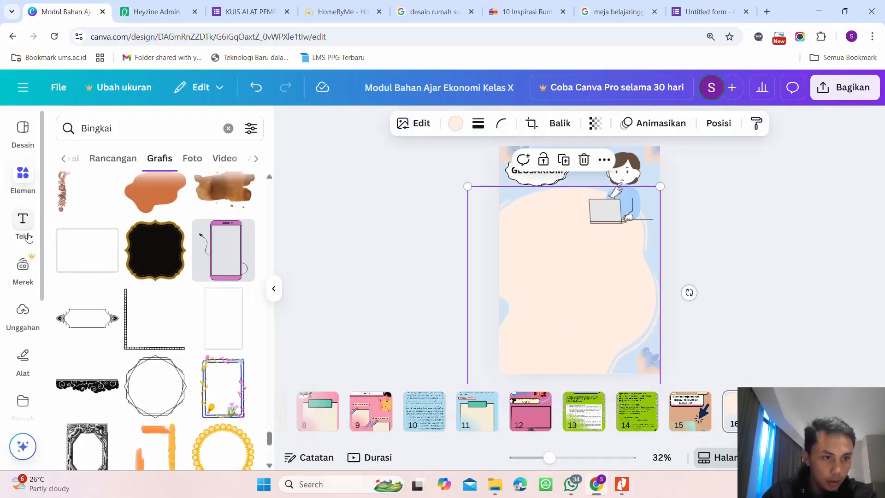
{"action": "left_click", "coordinate": [26, 233]}
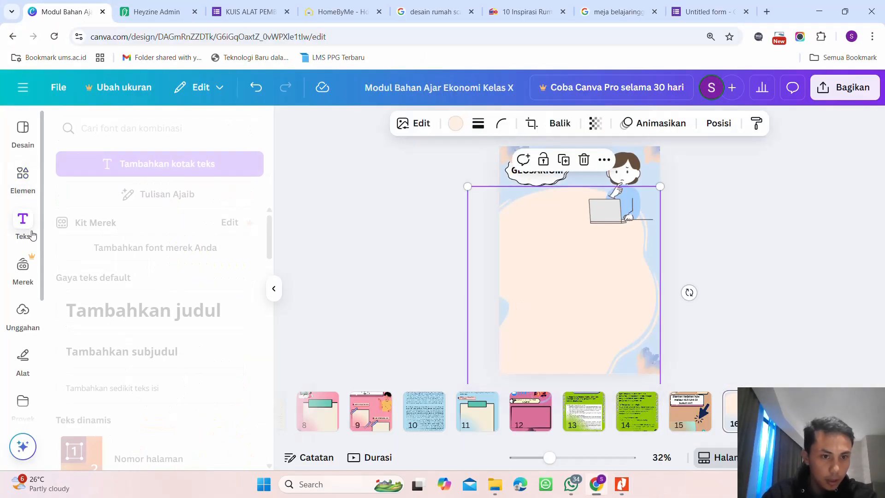
{"action": "left_click", "coordinate": [122, 388]}
{"action": "key", "text": "ctrl+v"}
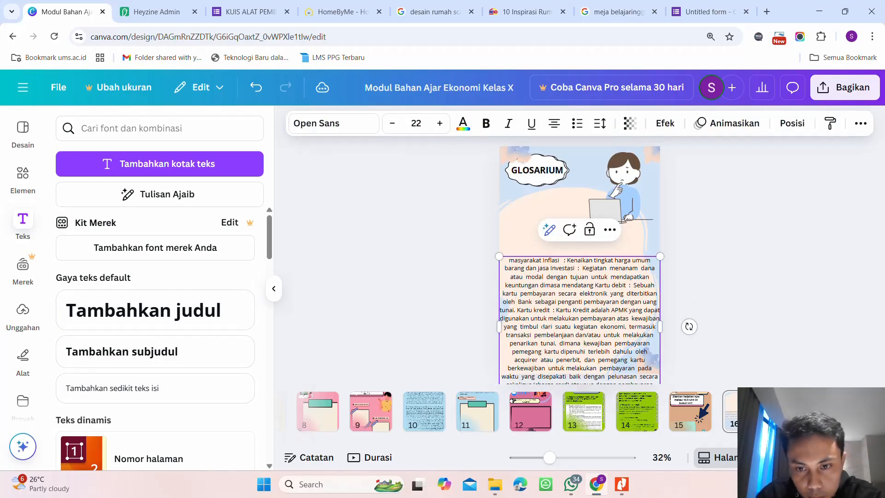
Return to the PDF in Nitro Pro and copy the Bank definition at the start of the GLOSARIUM table
{"action": "left_click", "coordinate": [621, 484]}
{"action": "left_click", "coordinate": [325, 203]}
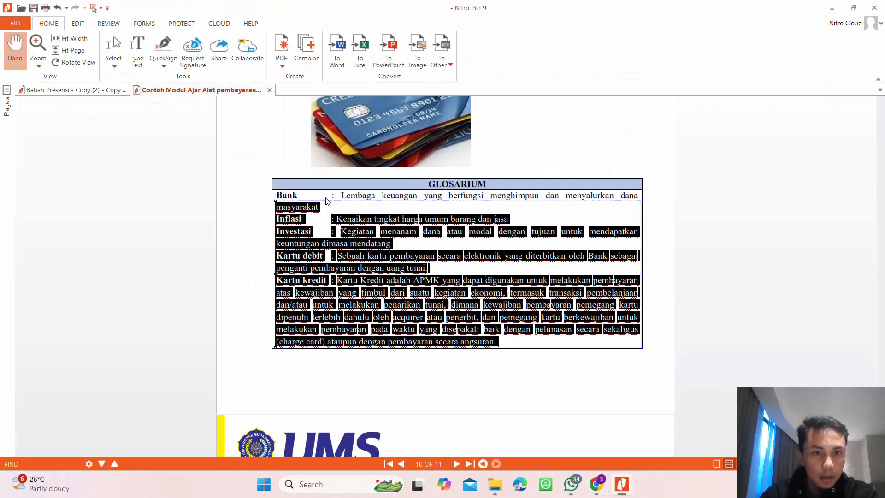
{"action": "left_click", "coordinate": [284, 195]}
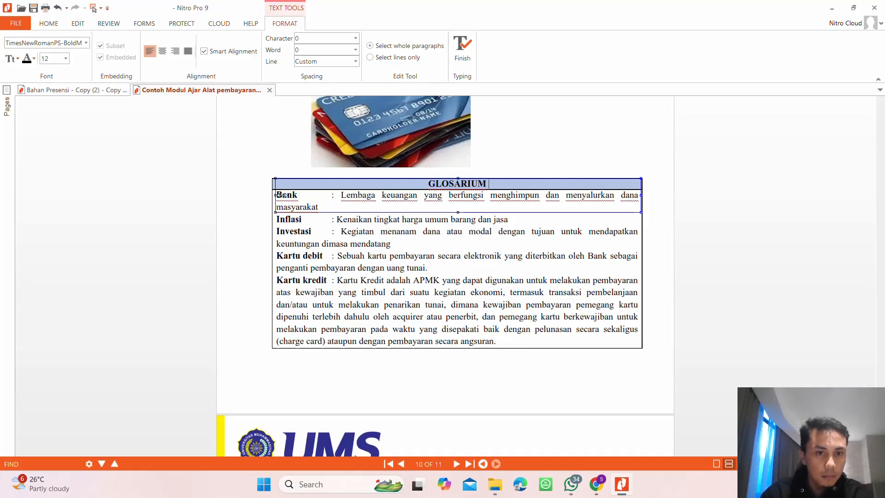
{"action": "key", "text": "ctrl+a"}
{"action": "key", "text": "ctrl+c"}
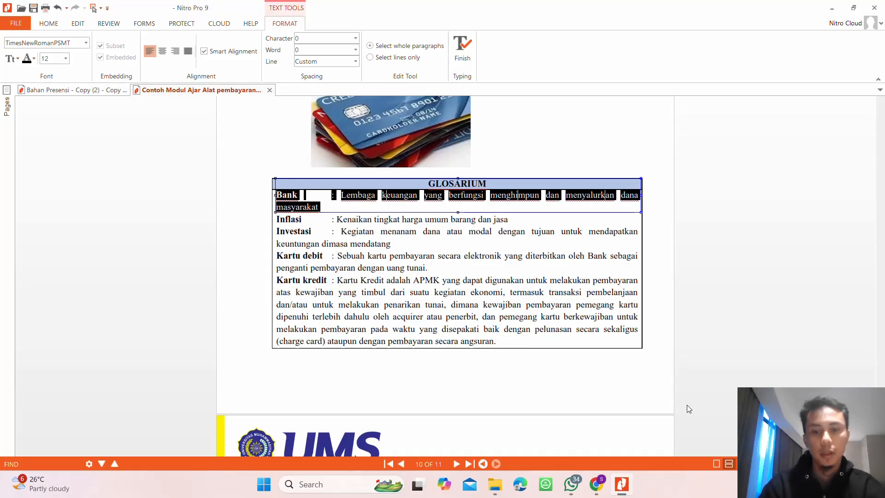
Back in Canva, paste the Bank definition before "masyarakat" at the start of the glossary text box and deselect it
{"action": "left_click", "coordinate": [619, 487]}
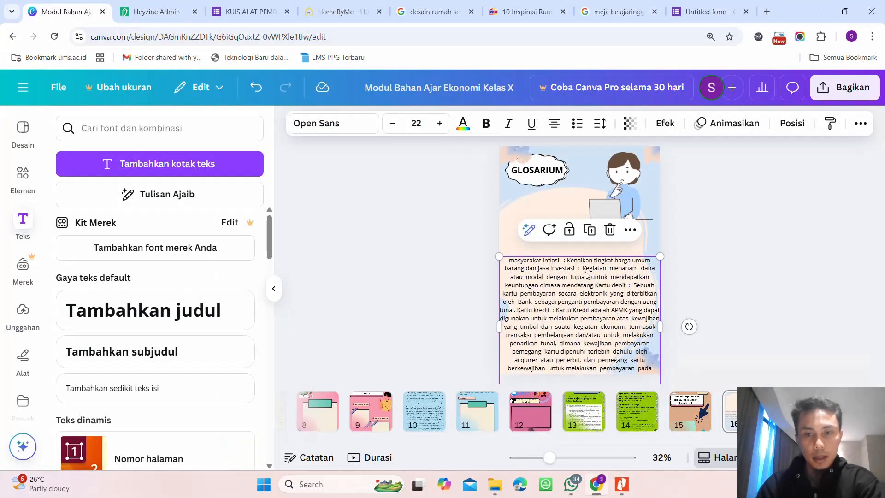
{"action": "double_click", "coordinate": [509, 263]}
{"action": "left_click", "coordinate": [510, 261]}
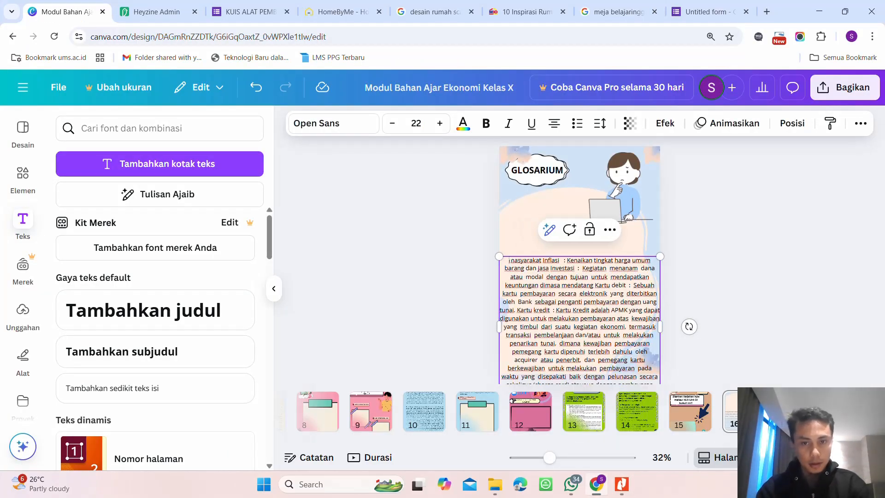
{"action": "key", "text": "ctrl+v"}
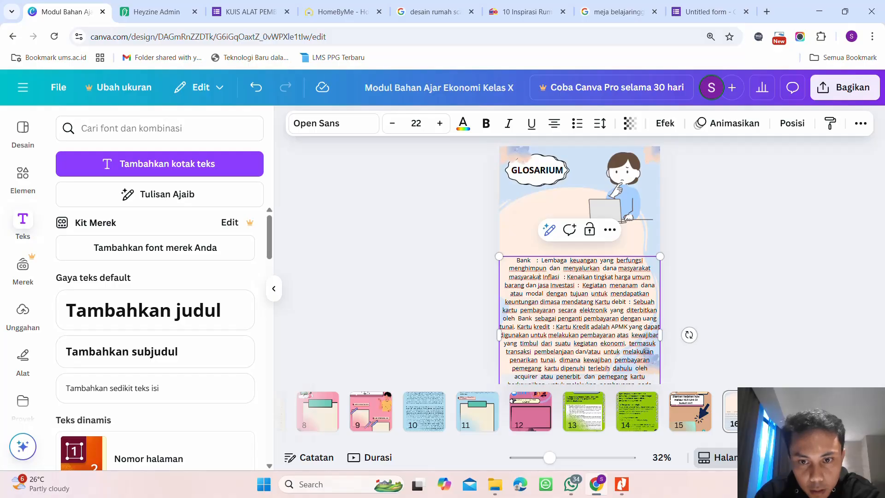
{"action": "left_click_drag", "start_coordinate": [535, 276], "coordinate": [539, 276]}
{"action": "left_click", "coordinate": [748, 317]}
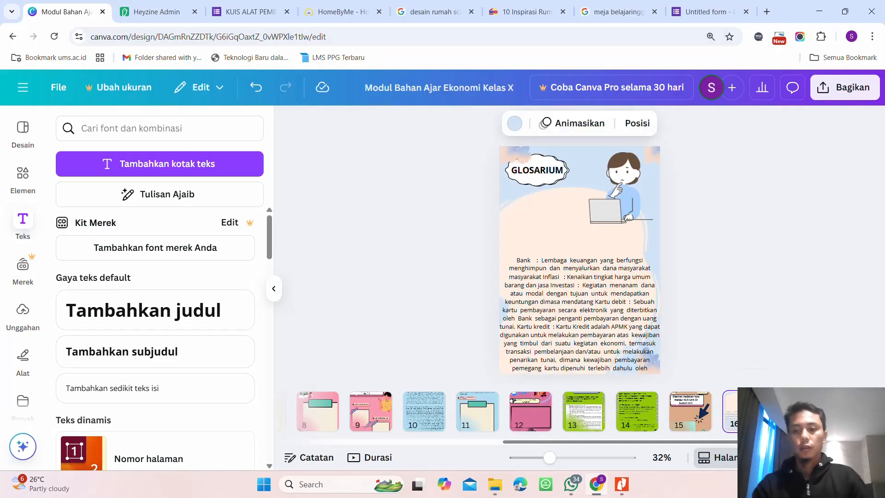
Make the term "Bank" at the start of the glossary text bold
{"action": "left_click", "coordinate": [735, 465]}
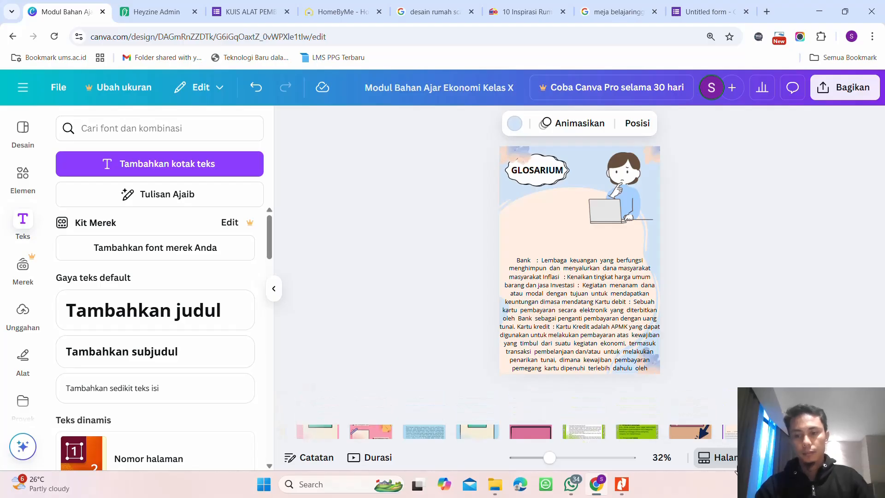
{"action": "scroll", "coordinate": [624, 330], "scroll_direction": "up", "scroll_amount": 5}
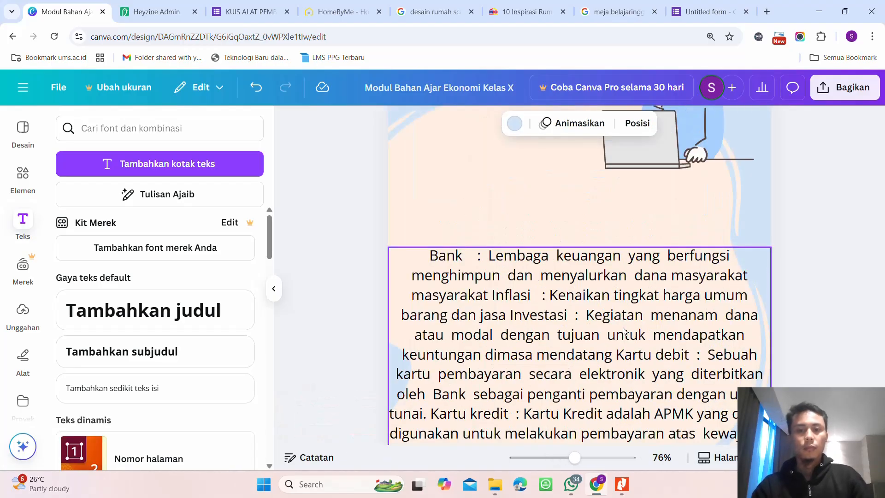
{"action": "left_click", "coordinate": [471, 256]}
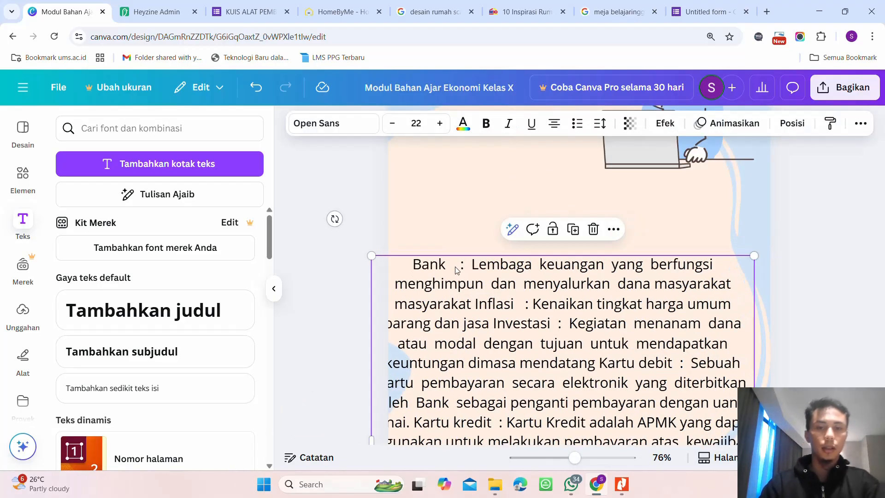
{"action": "left_click", "coordinate": [456, 269]}
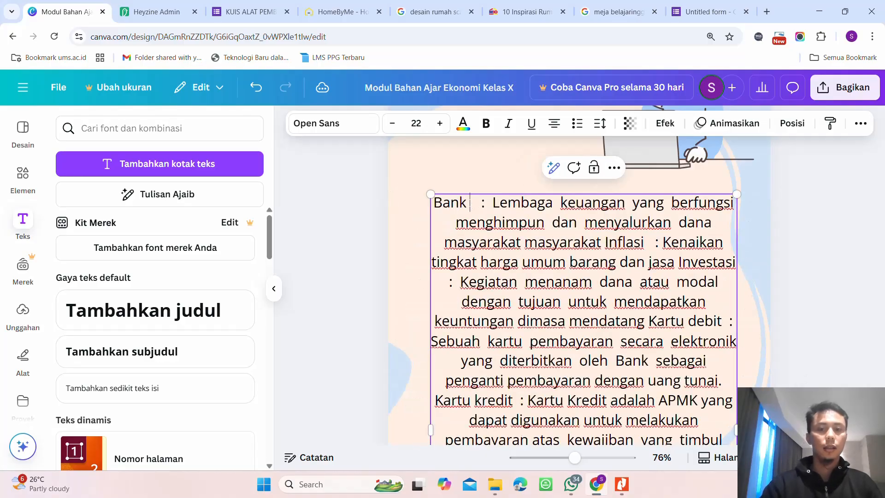
{"action": "double_click", "coordinate": [450, 203]}
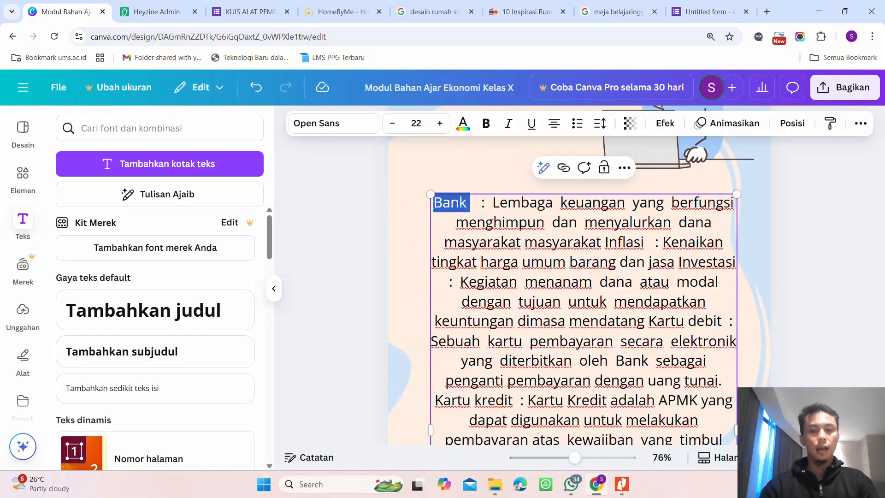
{"action": "key", "text": "ctrl+b"}
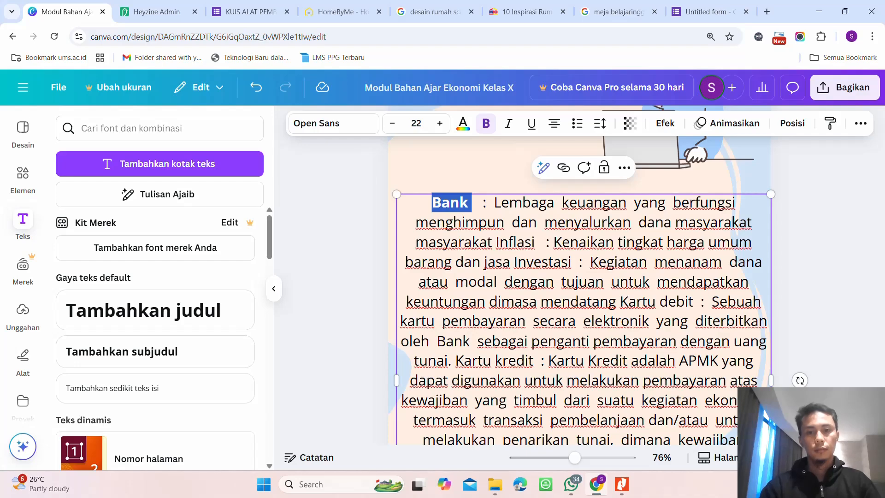
Delete the duplicate "masyarakat" before Inflasi and make the terms "Inflasi" and "Investasi" bold
{"action": "left_click_drag", "start_coordinate": [495, 242], "coordinate": [415, 241]}
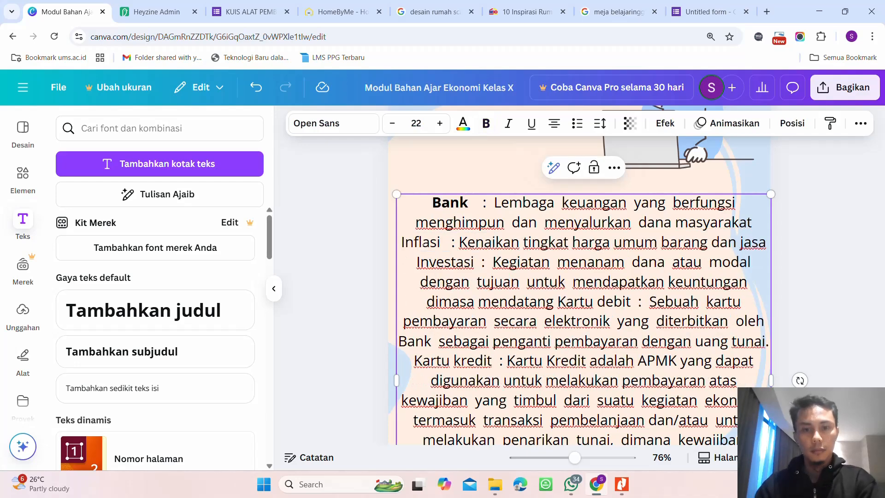
{"action": "double_click", "coordinate": [415, 244]}
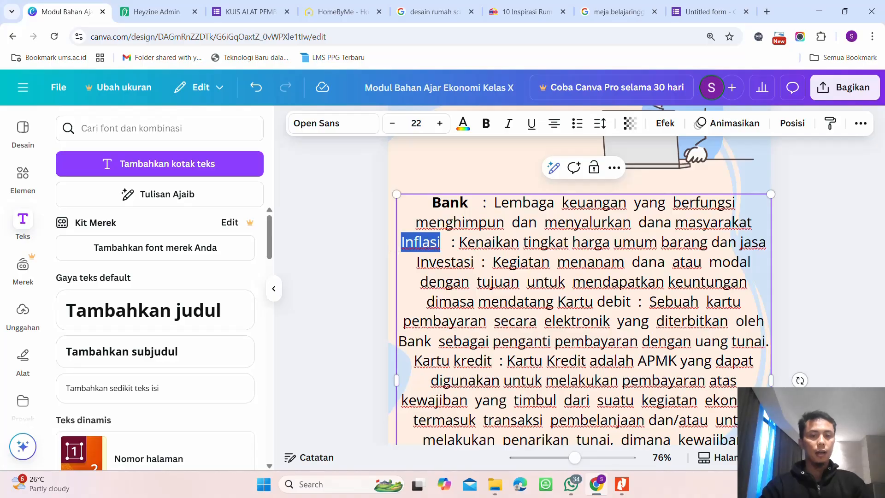
{"action": "key", "text": "ctrl+b"}
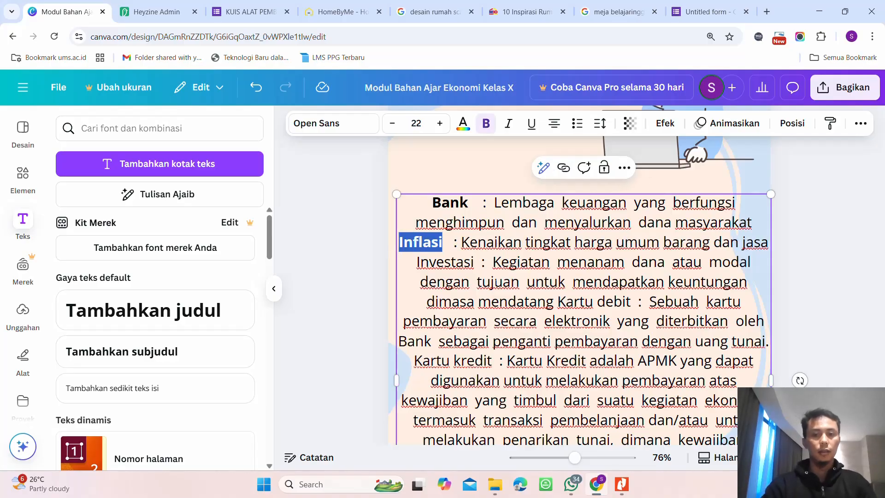
{"action": "left_click_drag", "start_coordinate": [477, 262], "coordinate": [437, 261]}
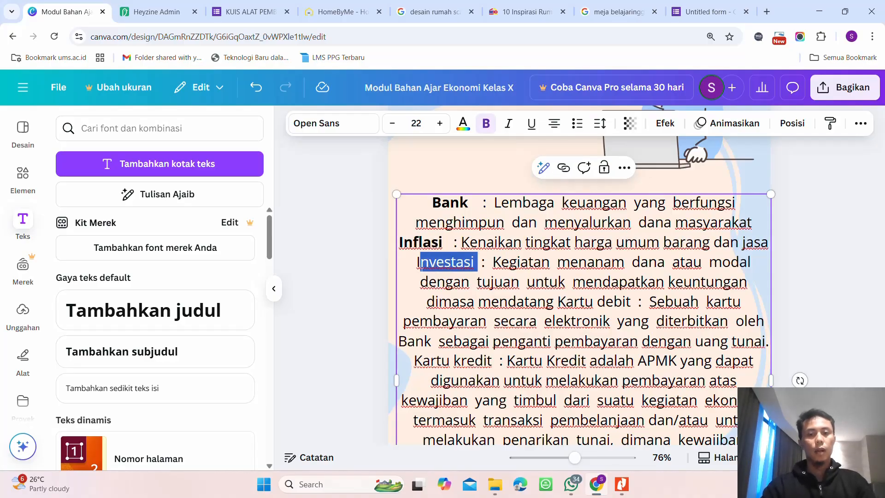
{"action": "key", "text": "ctrl+b"}
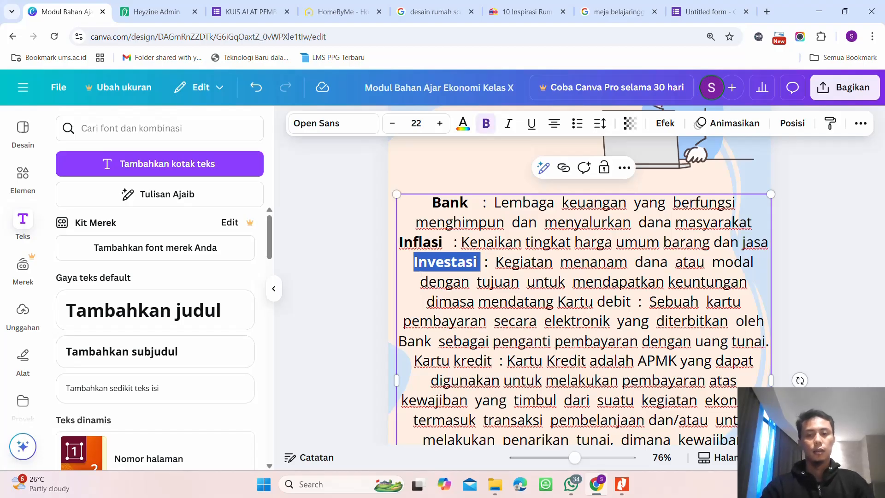
Start the "Kartu debit" and "Kartu kredit" entries on new lines and make both terms bold
{"action": "left_click", "coordinate": [557, 301]}
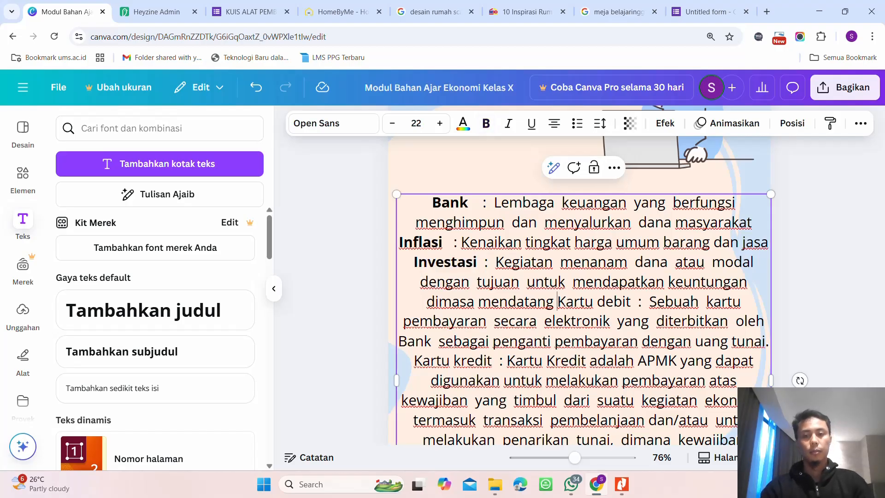
{"action": "key", "text": "Return"}
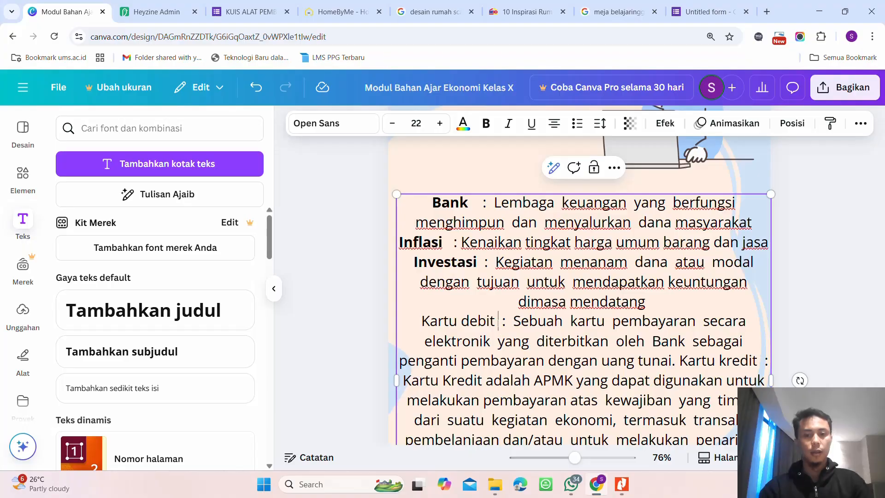
{"action": "left_click_drag", "start_coordinate": [498, 321], "coordinate": [418, 320]}
{"action": "key", "text": "ctrl+b"}
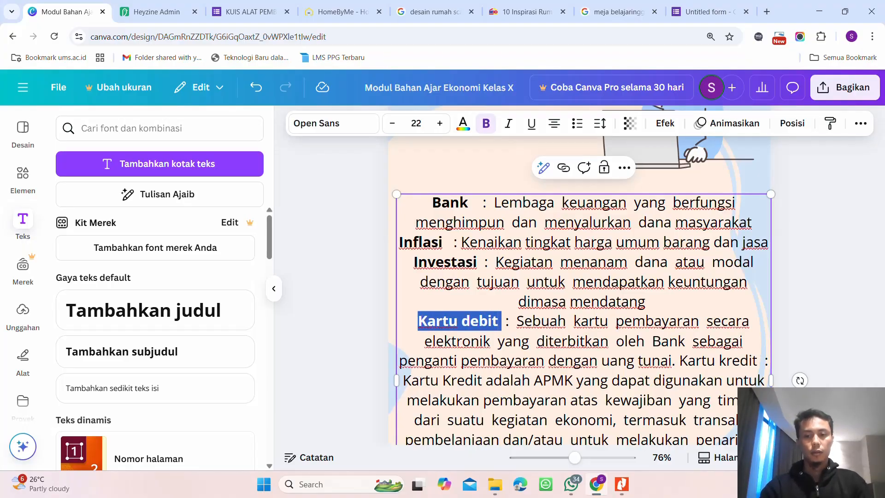
{"action": "left_click", "coordinate": [680, 361]}
{"action": "key", "text": "Return"}
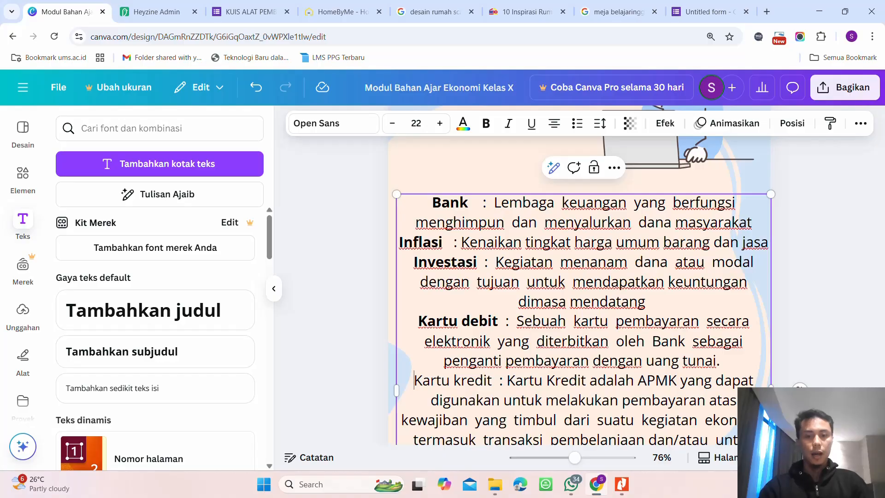
{"action": "left_click_drag", "start_coordinate": [501, 380], "coordinate": [413, 380]}
{"action": "key", "text": "ctrl+b"}
Compare the glossary text down to its last line with the GLOSARIUM table in the Nitro Pro PDF and return to Canva
{"action": "scroll", "coordinate": [580, 277], "scroll_direction": "down", "scroll_amount": 1}
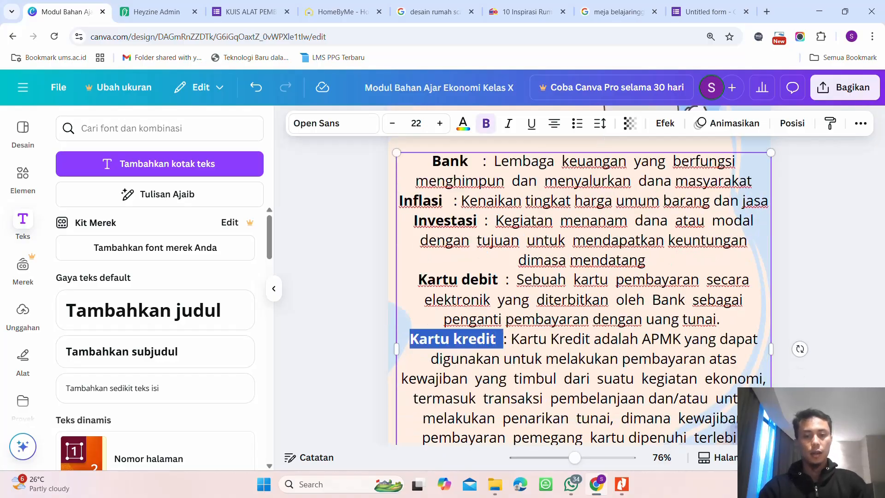
{"action": "scroll", "coordinate": [582, 291], "scroll_direction": "down", "scroll_amount": 2}
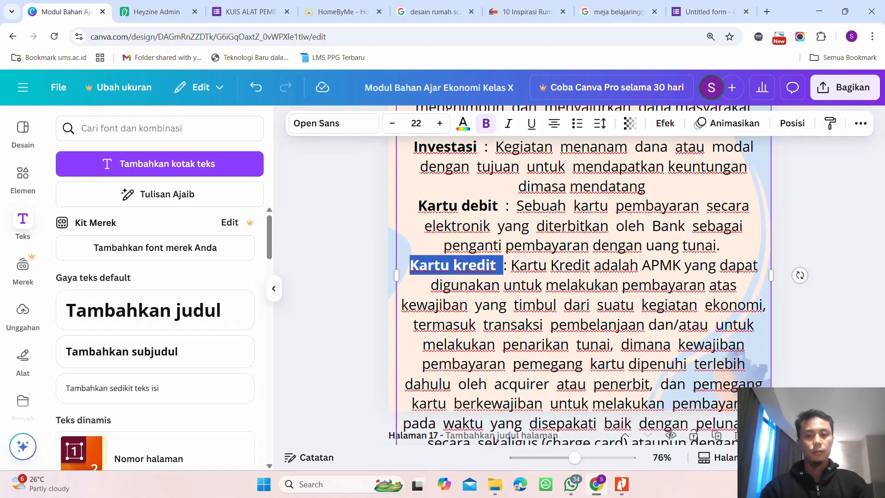
{"action": "scroll", "coordinate": [638, 348], "scroll_direction": "down", "scroll_amount": 1}
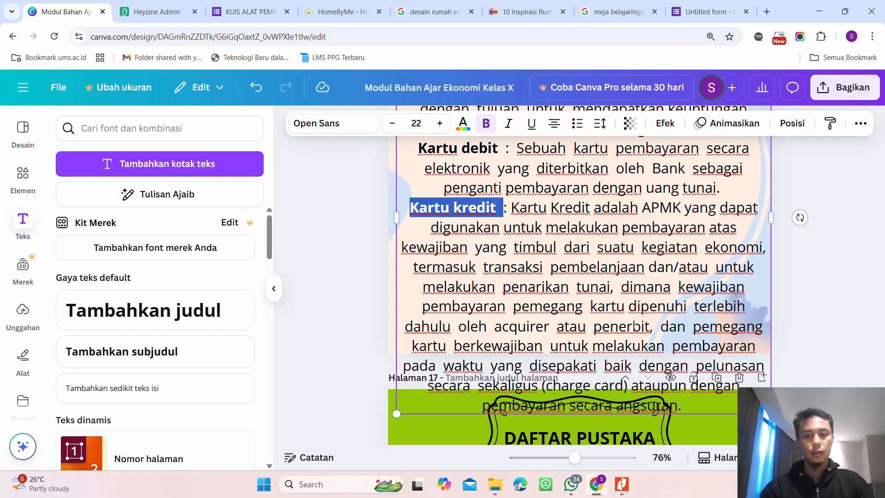
{"action": "left_click", "coordinate": [628, 494]}
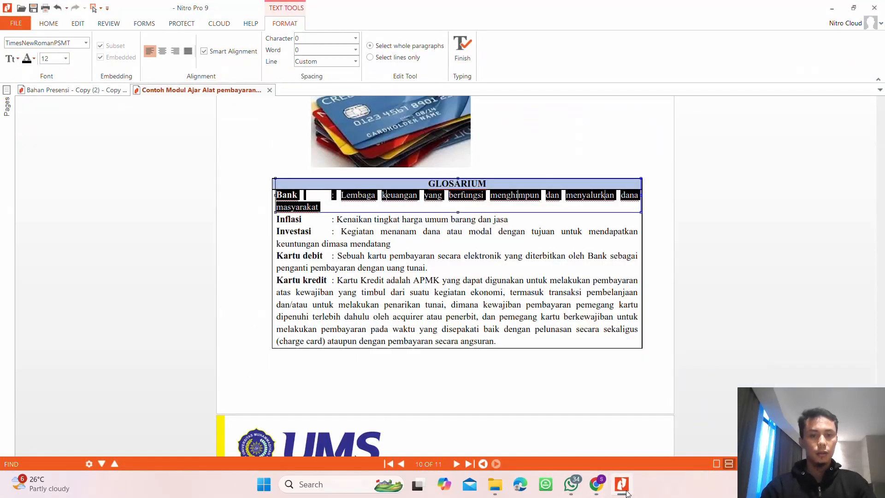
{"action": "left_click", "coordinate": [626, 492]}
{"action": "scroll", "coordinate": [586, 318], "scroll_direction": "up", "scroll_amount": 4}
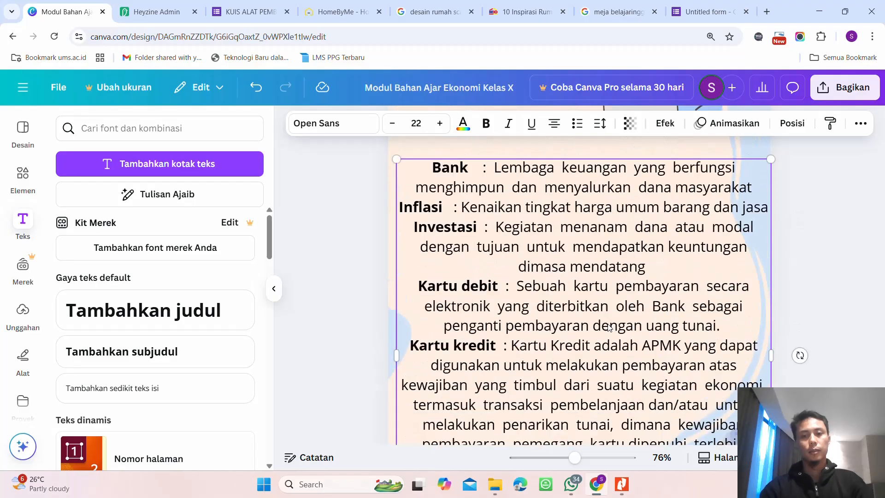
{"action": "scroll", "coordinate": [645, 316], "scroll_direction": "down", "scroll_amount": 3}
{"action": "scroll", "coordinate": [696, 315], "scroll_direction": "up", "scroll_amount": 3}
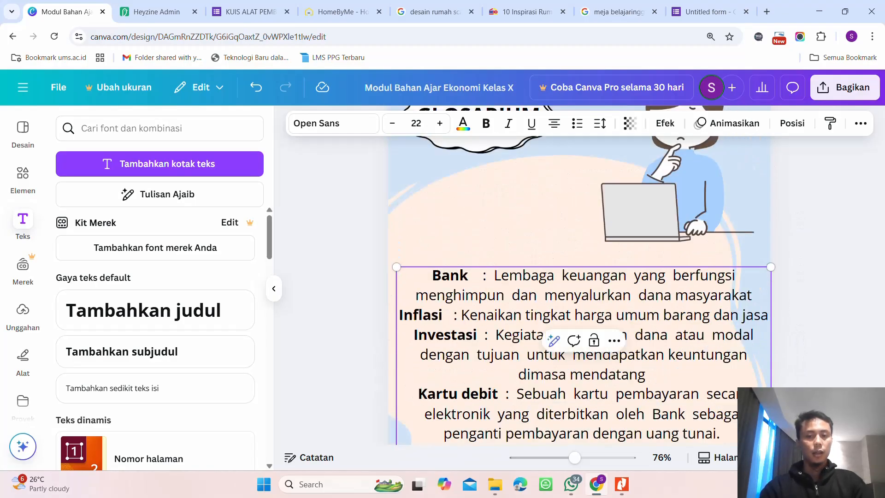
Left-align the entire glossary text and set its font size to 18
{"action": "key", "text": "ctrl+a"}
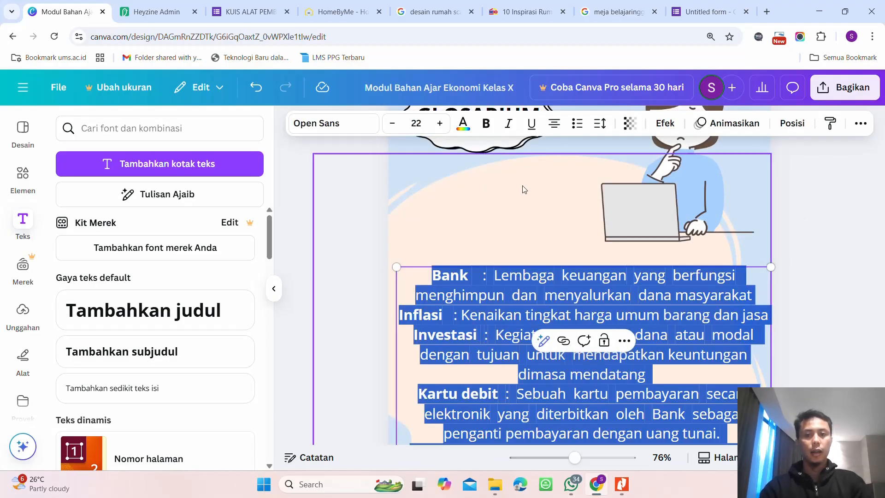
{"action": "left_click", "coordinate": [554, 123]}
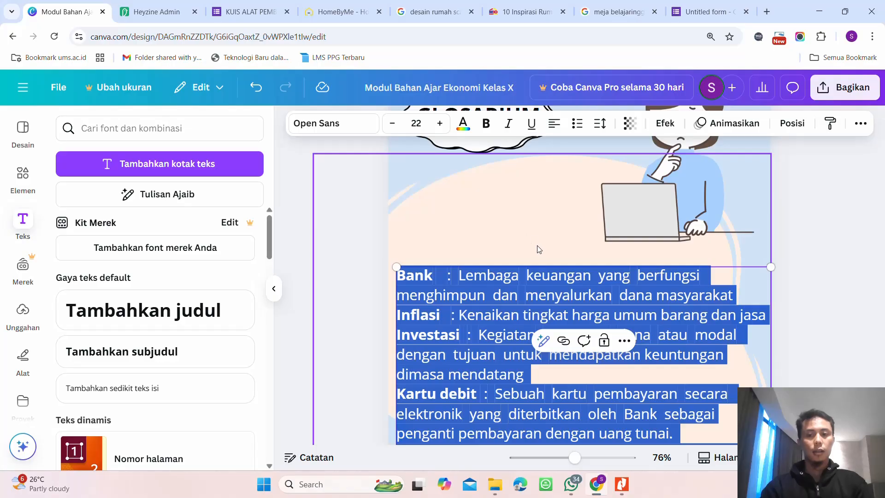
{"action": "left_click", "coordinate": [416, 123]}
{"action": "type", "text": "1"}
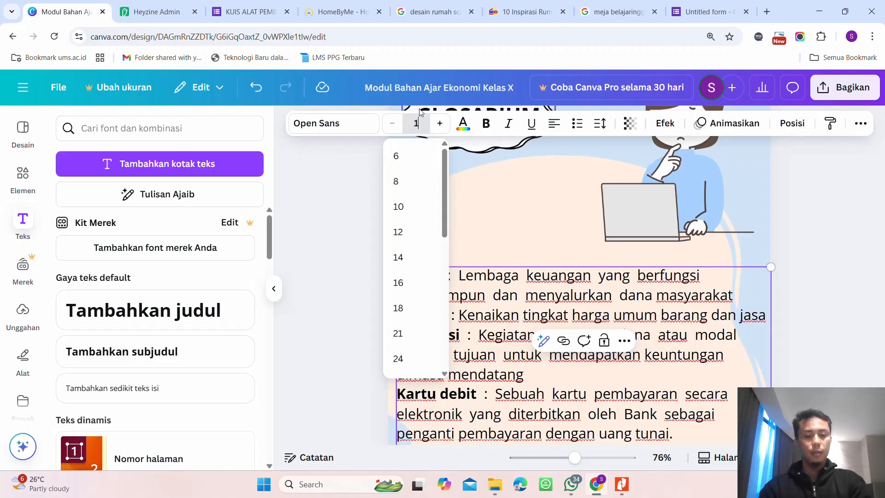
{"action": "type", "text": "8"}
{"action": "key", "text": "Return"}
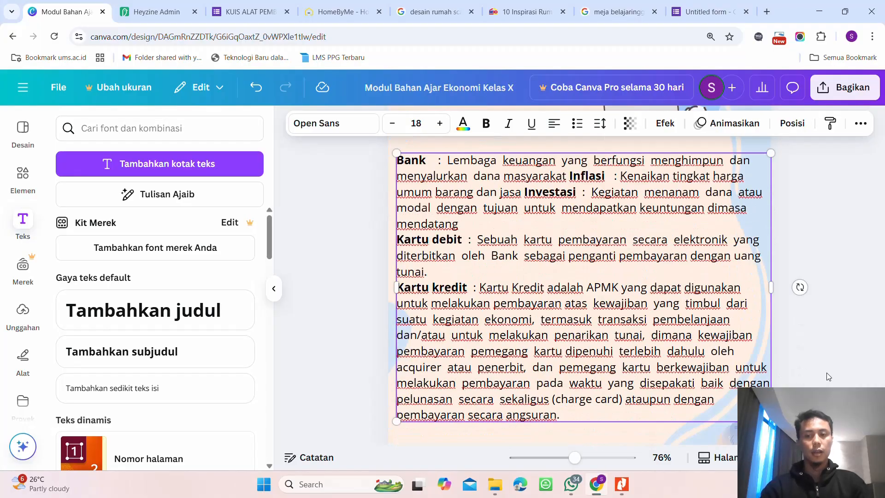
Try font size 14 on the entire glossary text and set it back to 18
{"action": "scroll", "coordinate": [817, 358], "scroll_direction": "down", "scroll_amount": 3}
{"action": "scroll", "coordinate": [803, 358], "scroll_direction": "up", "scroll_amount": 5}
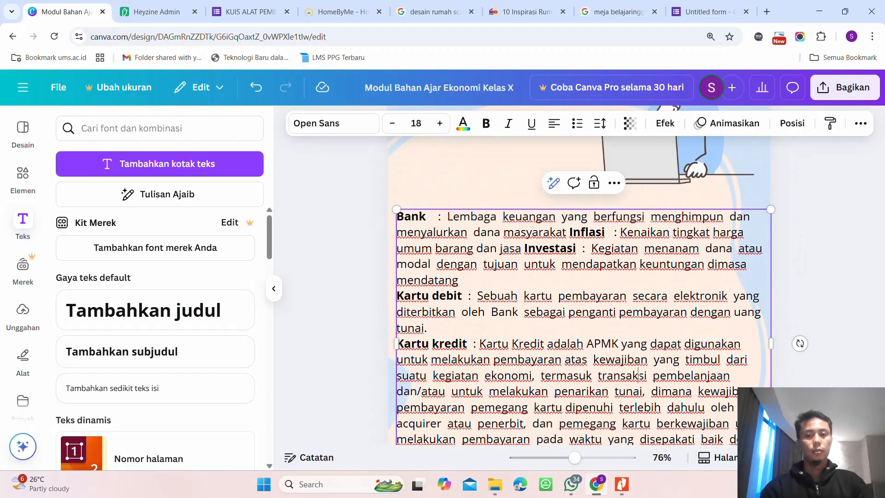
{"action": "key", "text": "ctrl+a"}
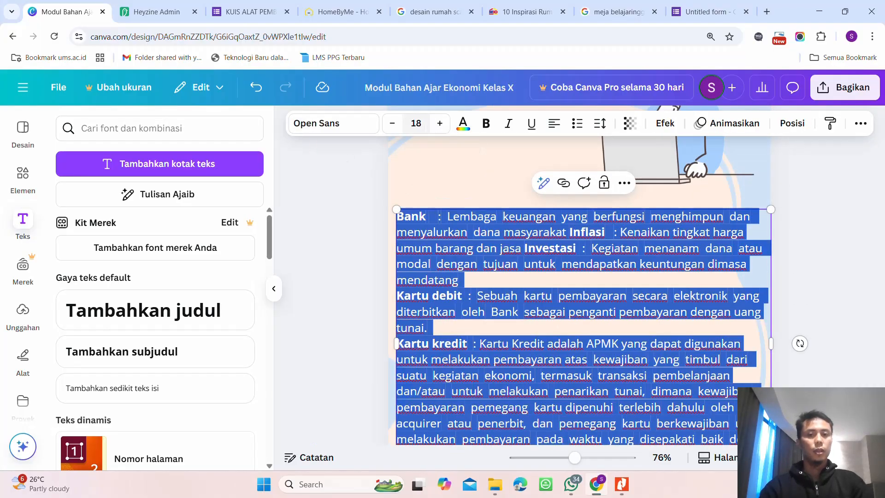
{"action": "left_click", "coordinate": [416, 123]}
{"action": "type", "text": "14"}
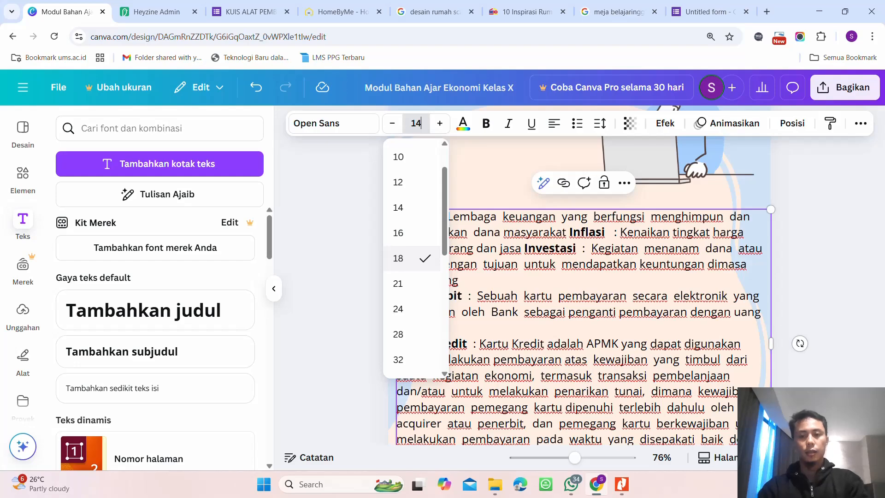
{"action": "key", "text": "Return"}
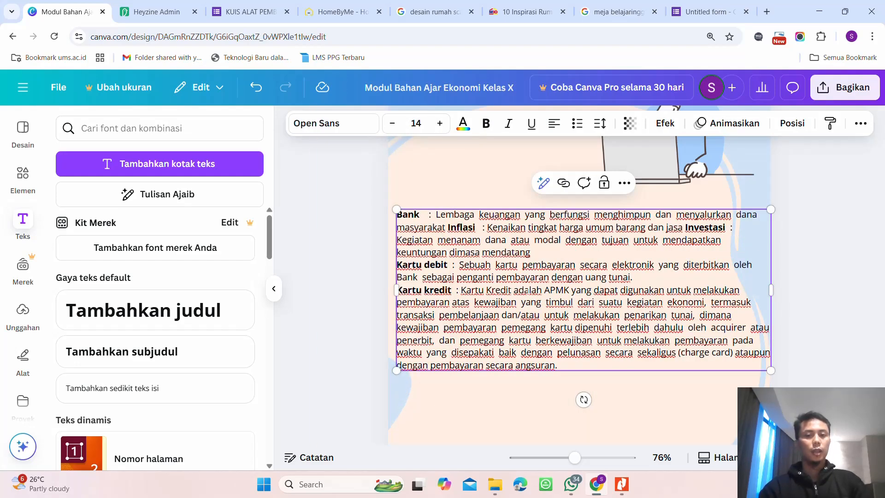
{"action": "left_click", "coordinate": [418, 123]}
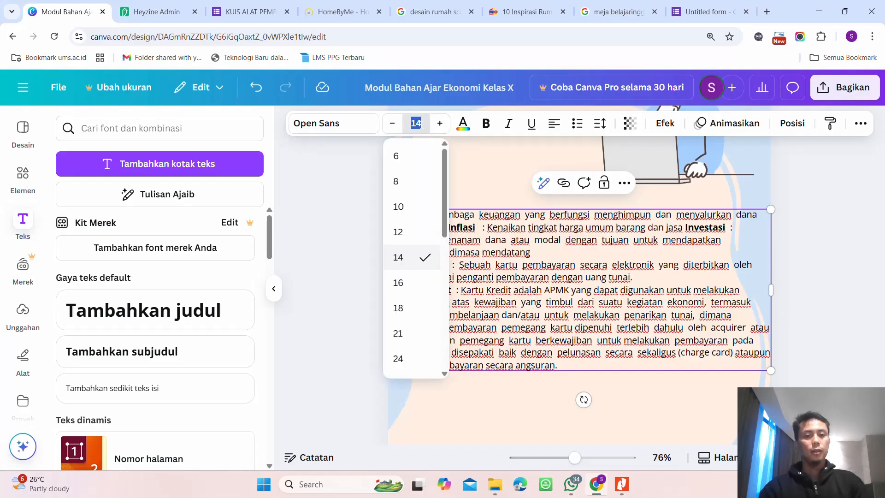
{"action": "type", "text": "18"}
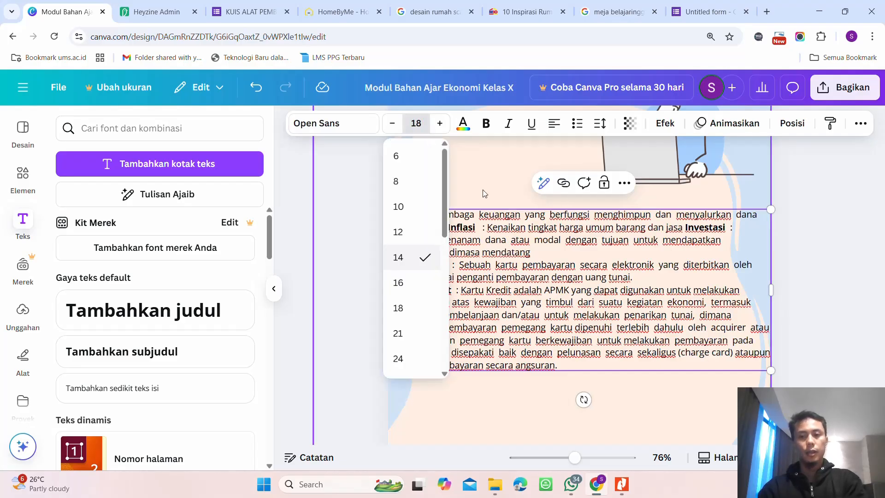
{"action": "key", "text": "Return"}
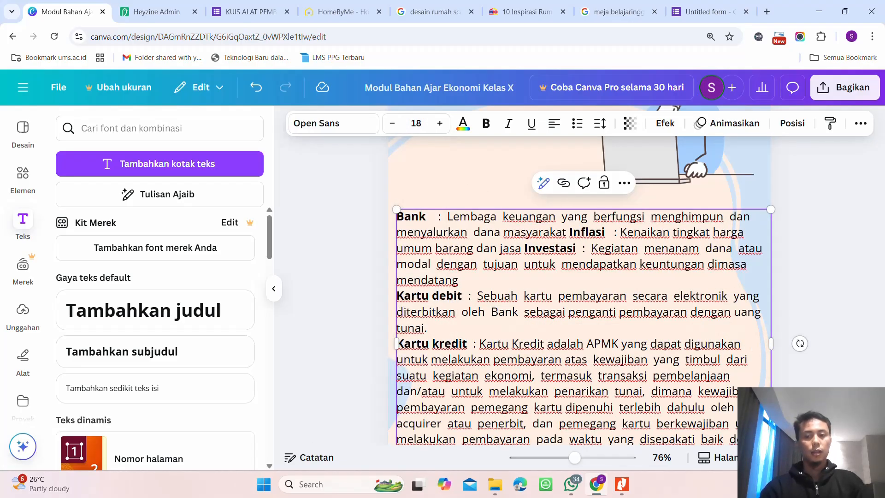
Narrow the glossary text box from its right edge and start the "Inflasi" entry on a new line
{"action": "key", "text": "shift+Left"}
{"action": "key", "text": "shift+Left"}
{"action": "key", "text": "shift+Left"}
{"action": "key", "text": "shift+Left"}
{"action": "key", "text": "shift+Left"}
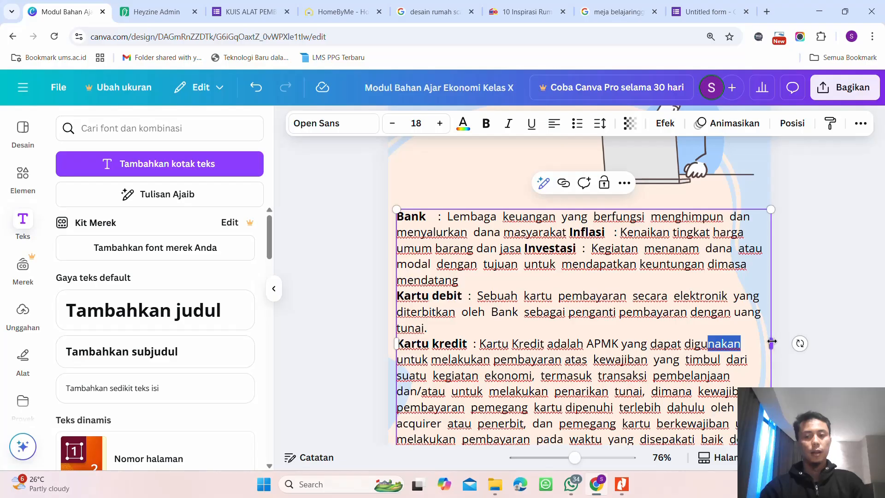
{"action": "left_click_drag", "start_coordinate": [771, 343], "coordinate": [719, 350]}
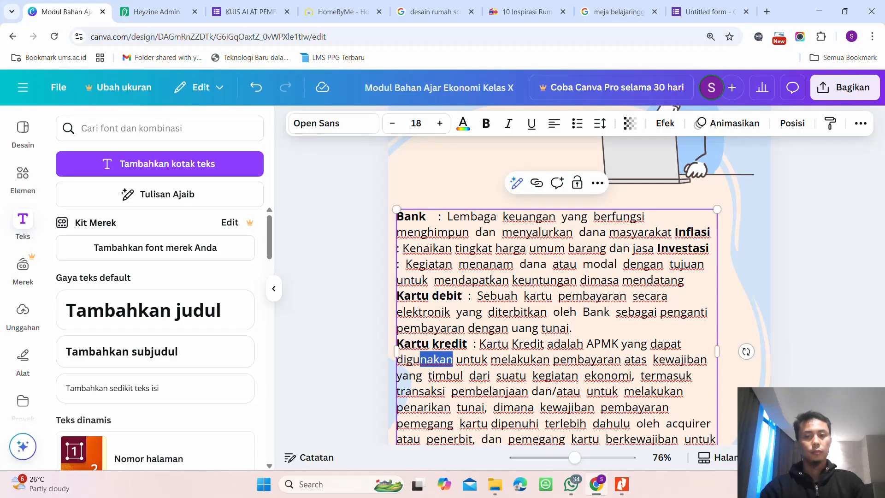
{"action": "left_click", "coordinate": [673, 232]}
{"action": "key", "text": "Return"}
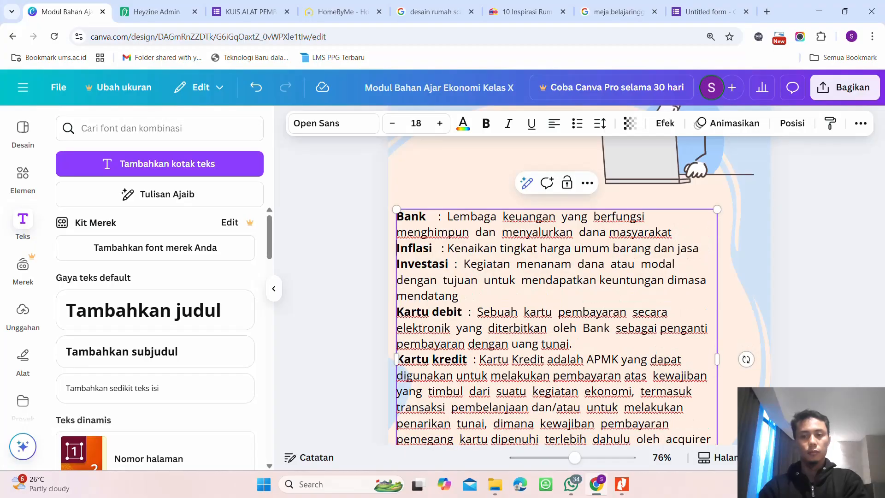
Move the glossary text box slightly up and to the right so it sits centred on the Glosarium page
{"action": "scroll", "coordinate": [509, 308], "scroll_direction": "down", "scroll_amount": 5}
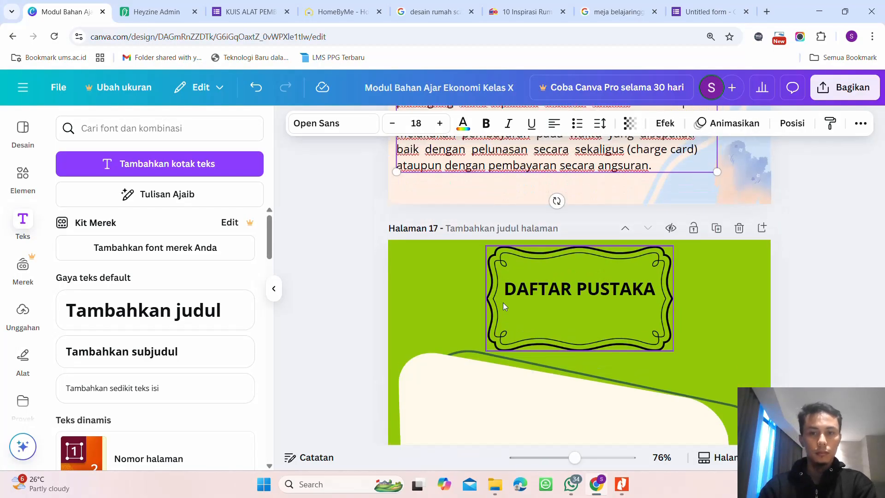
{"action": "scroll", "coordinate": [508, 307], "scroll_direction": "up", "scroll_amount": 1}
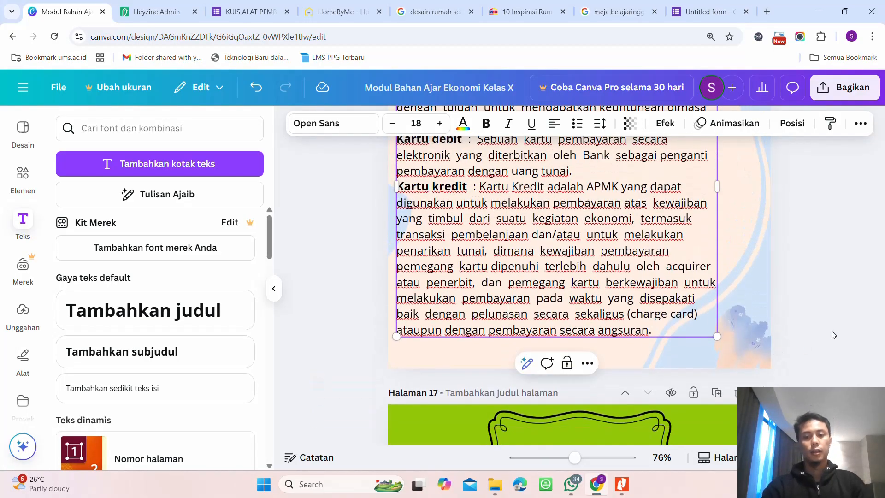
{"action": "scroll", "coordinate": [833, 337], "scroll_direction": "down", "scroll_amount": 4}
{"action": "scroll", "coordinate": [833, 338], "scroll_direction": "up", "scroll_amount": 8}
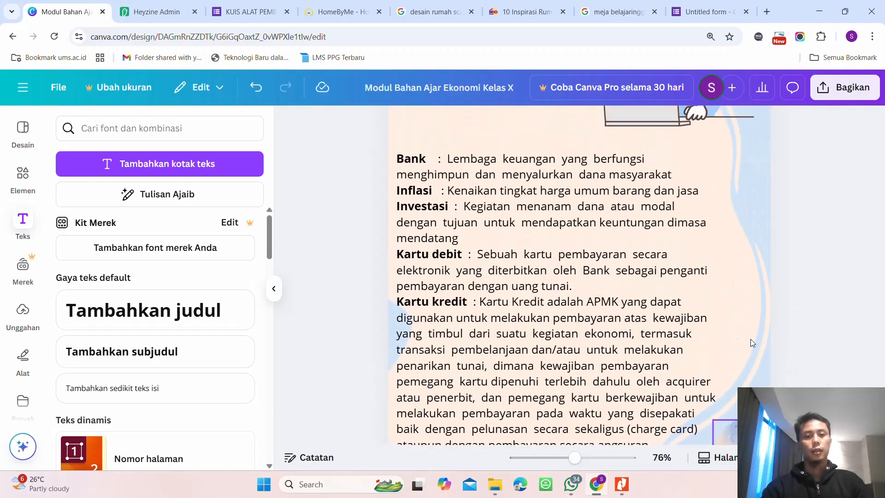
{"action": "left_click", "coordinate": [682, 352]}
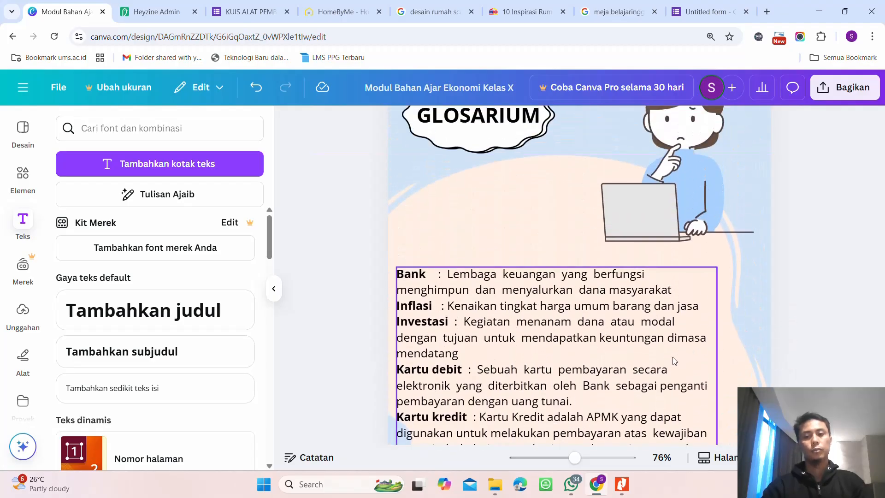
{"action": "left_click_drag", "start_coordinate": [667, 359], "coordinate": [675, 338]}
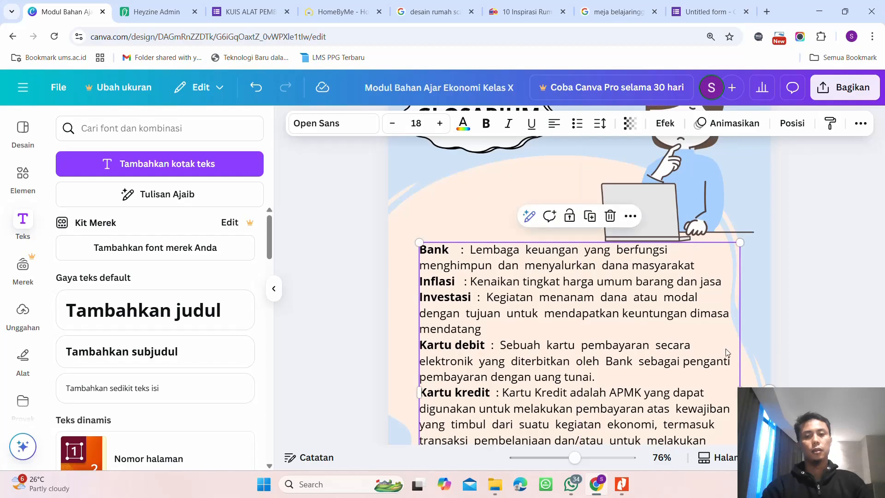
{"action": "left_click", "coordinate": [797, 355]}
Review the layout of the finished Glosarium page and the DAFTAR PUSTAKA page that follows it
{"action": "scroll", "coordinate": [798, 356], "scroll_direction": "down", "scroll_amount": 5}
{"action": "scroll", "coordinate": [793, 358], "scroll_direction": "up", "scroll_amount": 3}
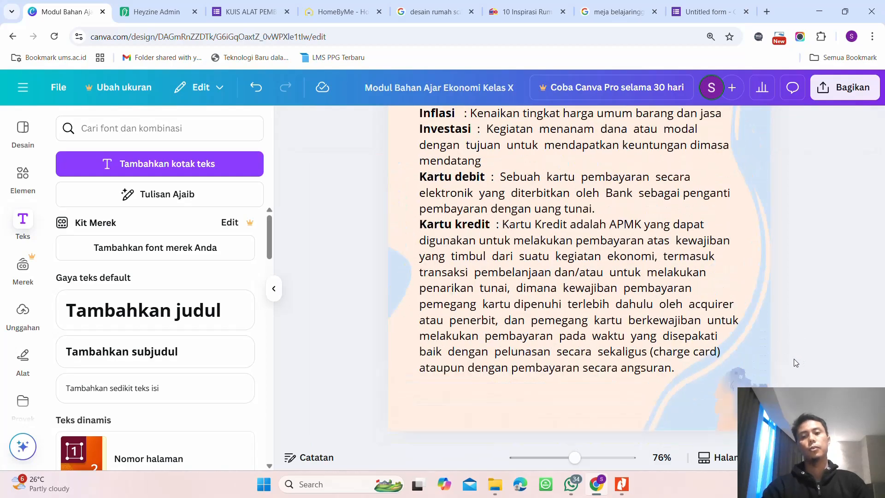
{"action": "scroll", "coordinate": [790, 360], "scroll_direction": "up", "scroll_amount": 5}
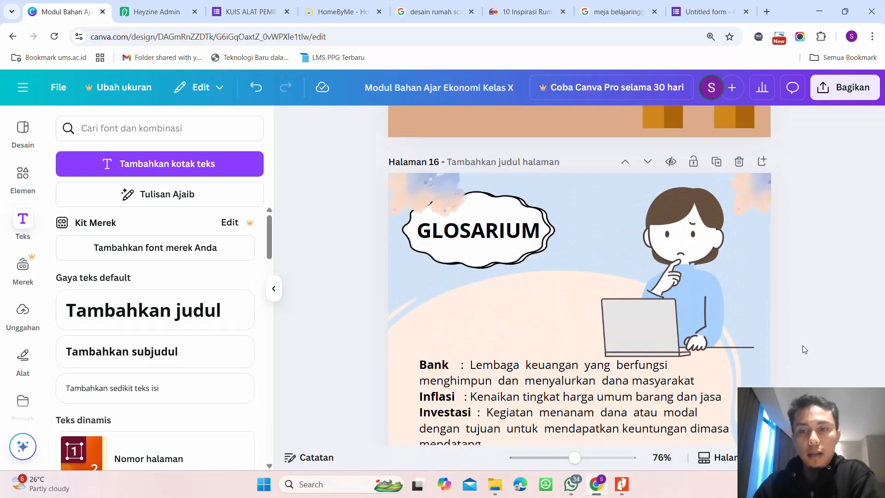
{"action": "scroll", "coordinate": [803, 345], "scroll_direction": "down", "scroll_amount": 1}
{"action": "scroll", "coordinate": [802, 354], "scroll_direction": "down", "scroll_amount": 6}
{"action": "scroll", "coordinate": [797, 364], "scroll_direction": "up", "scroll_amount": 3}
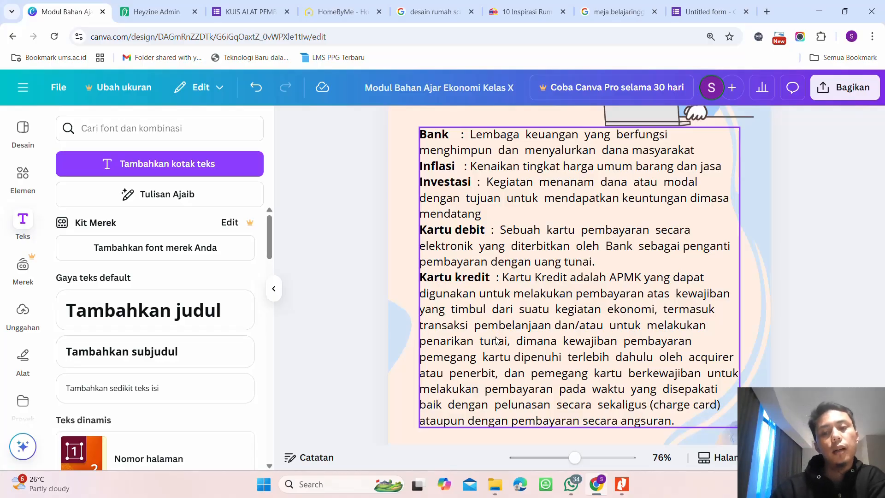
{"action": "scroll", "coordinate": [501, 327], "scroll_direction": "down", "scroll_amount": 4}
{"action": "scroll", "coordinate": [737, 297], "scroll_direction": "up", "scroll_amount": 5}
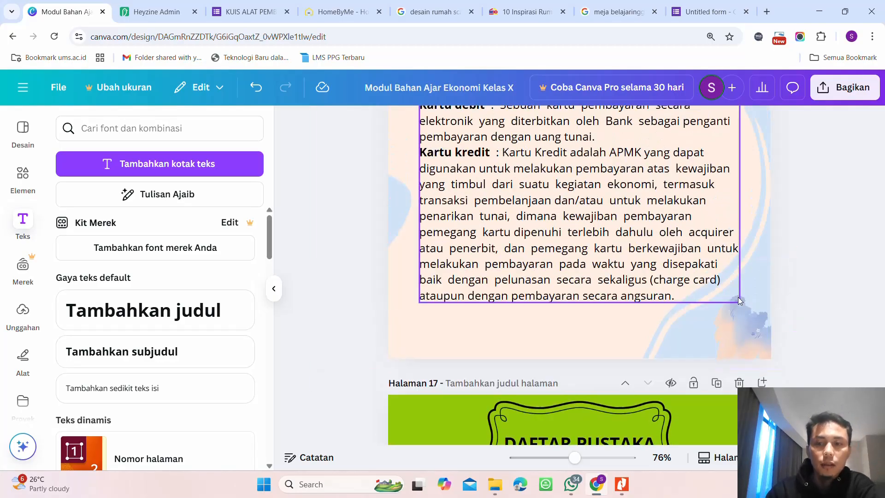
{"action": "scroll", "coordinate": [742, 298], "scroll_direction": "down", "scroll_amount": 10}
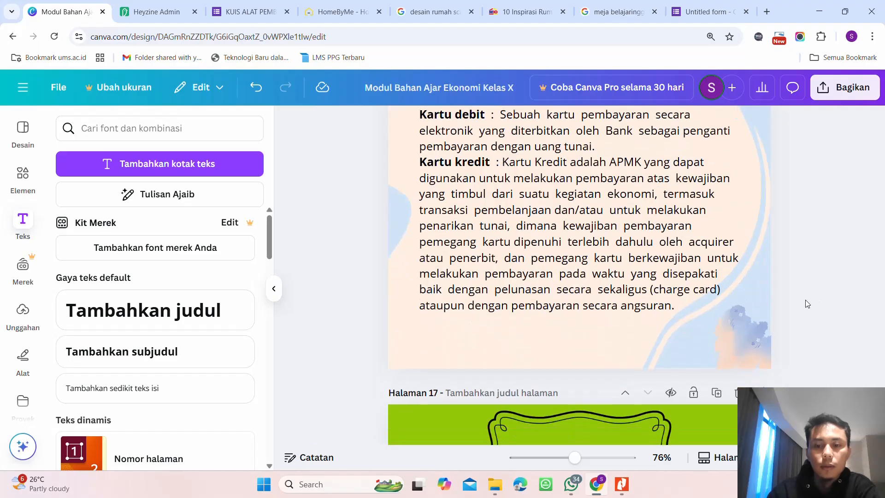
{"action": "scroll", "coordinate": [727, 321], "scroll_direction": "up", "scroll_amount": 2}
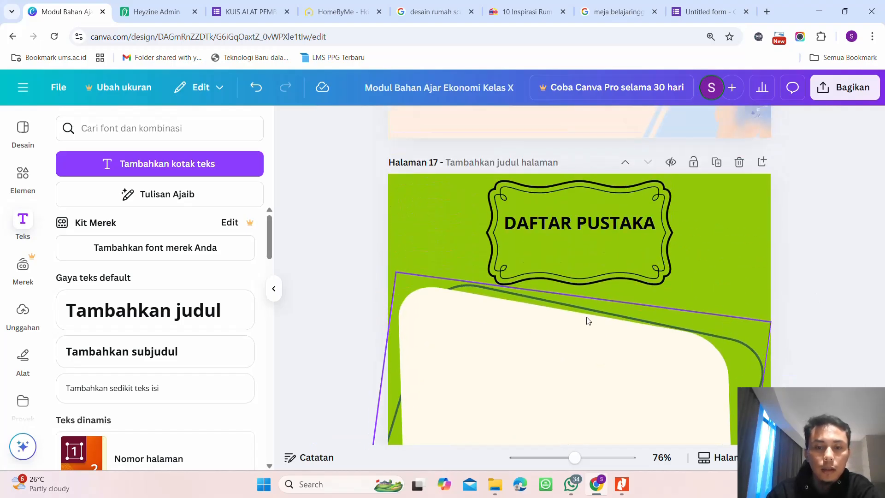
Check the end of the glossary and the DAFTAR PUSTAKA section in the Nitro Pro PDF and return to Canva
{"action": "left_click", "coordinate": [623, 487]}
{"action": "left_click", "coordinate": [597, 420]}
{"action": "scroll", "coordinate": [599, 424], "scroll_direction": "down", "scroll_amount": 5}
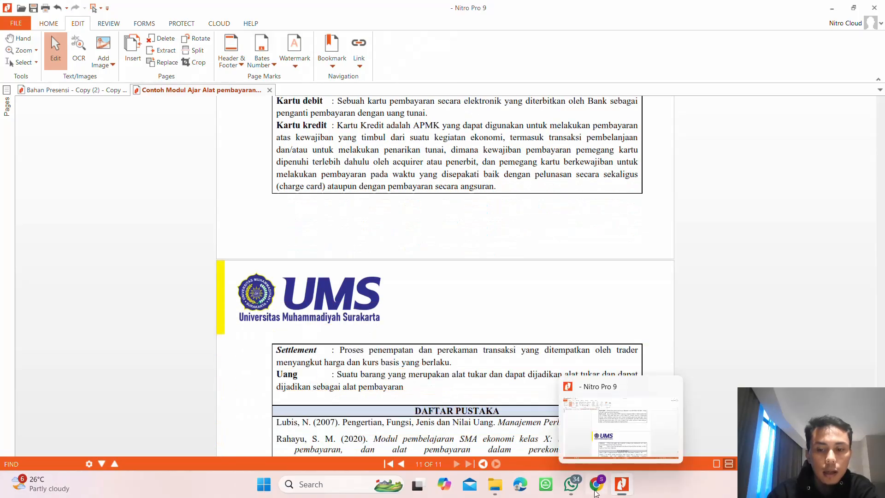
{"action": "left_click", "coordinate": [621, 484]}
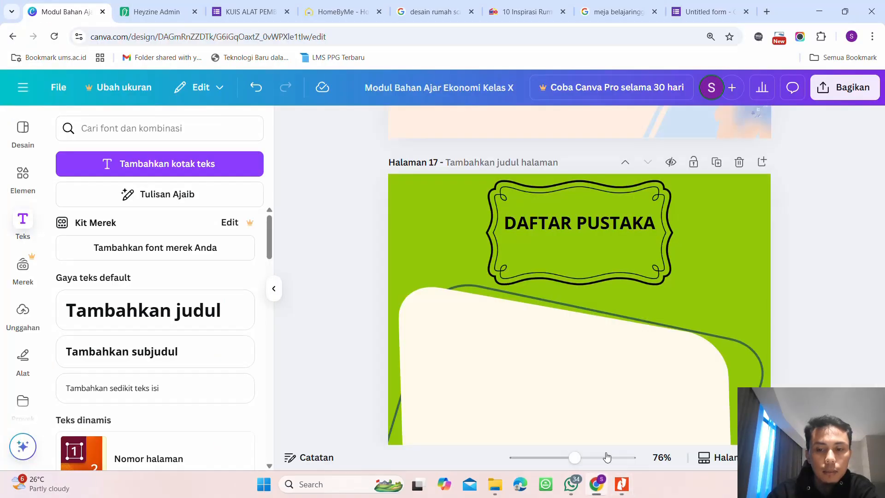
Examine the source citation in the Kegiatan Pembelajaran text on page 7 and go back to the DAFTAR PUSTAKA page 17
{"action": "left_click", "coordinate": [717, 457]}
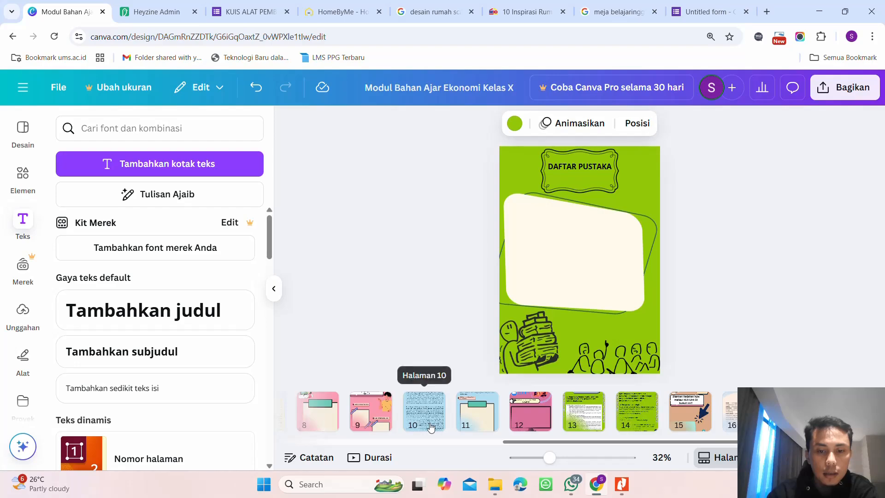
{"action": "left_click", "coordinate": [430, 426]}
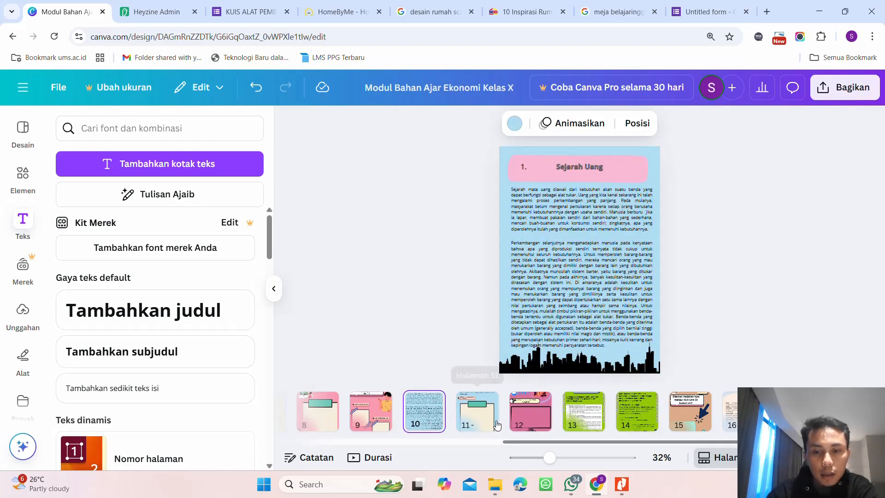
{"action": "scroll", "coordinate": [393, 425], "scroll_direction": "up", "scroll_amount": 2}
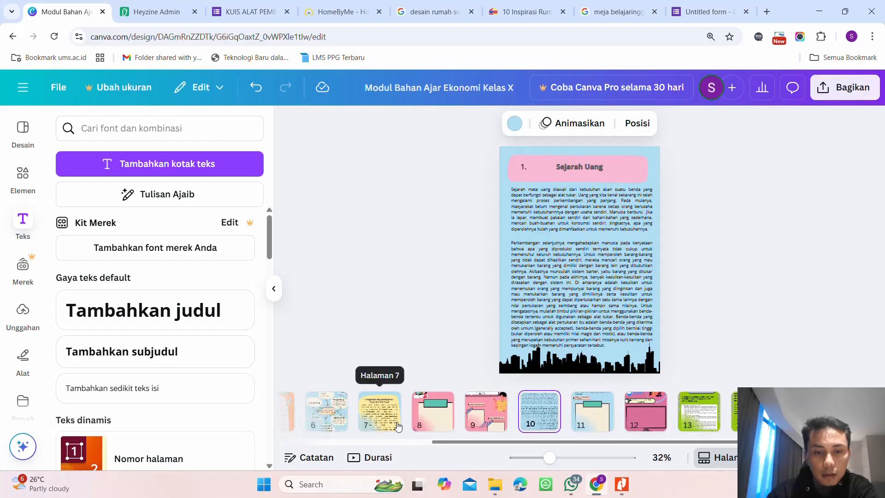
{"action": "left_click", "coordinate": [388, 420]}
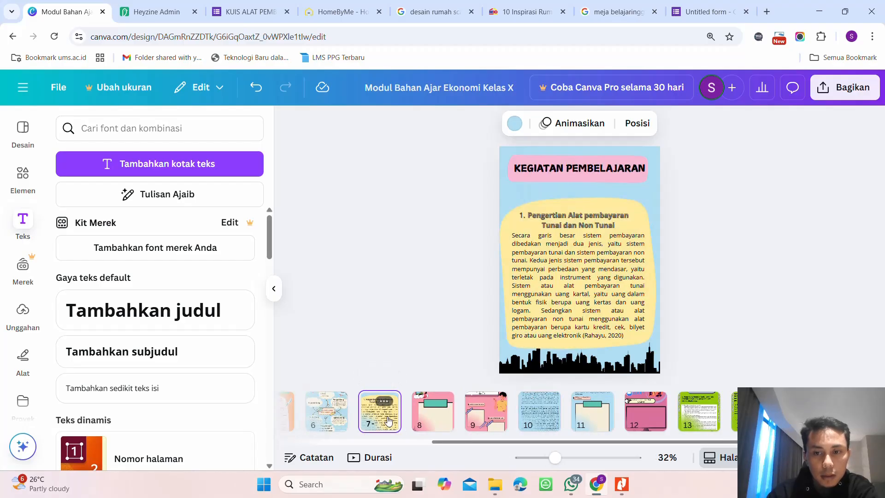
{"action": "left_click", "coordinate": [710, 460]}
{"action": "scroll", "coordinate": [623, 340], "scroll_direction": "up", "scroll_amount": 5}
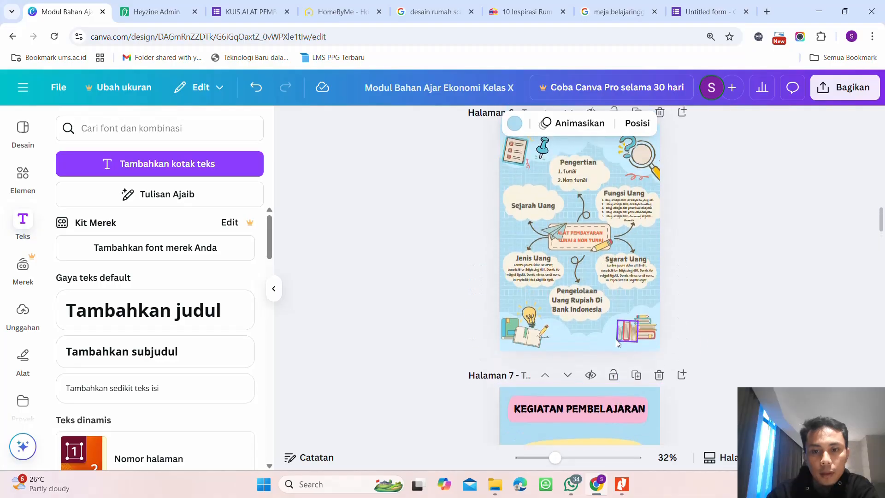
{"action": "scroll", "coordinate": [615, 339], "scroll_direction": "down", "scroll_amount": 5}
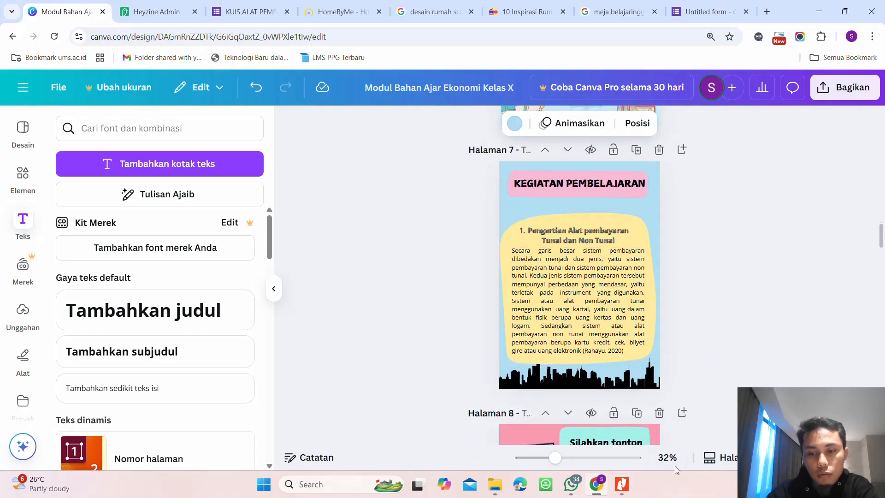
{"action": "mouse_move", "coordinate": [561, 465]}
{"action": "left_mouse_down"}
{"action": "mouse_move", "coordinate": [583, 467]}
{"action": "mouse_move", "coordinate": [572, 466]}
{"action": "left_mouse_up"}
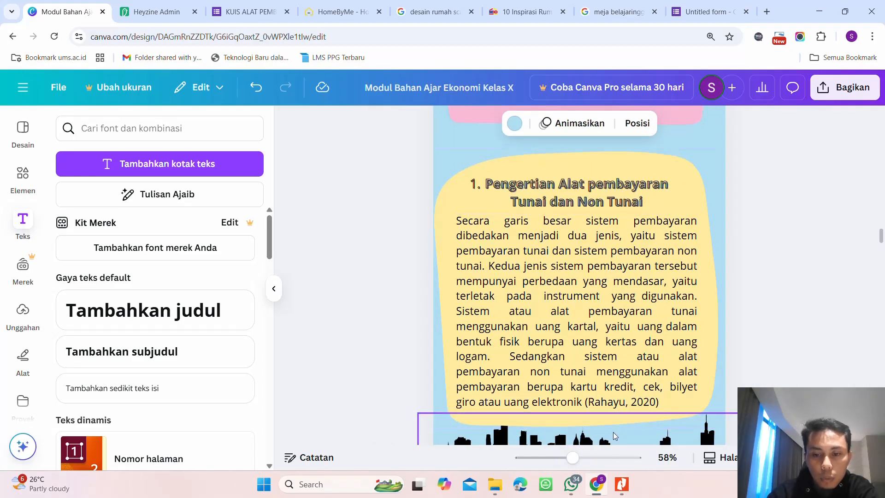
{"action": "left_click", "coordinate": [713, 461]}
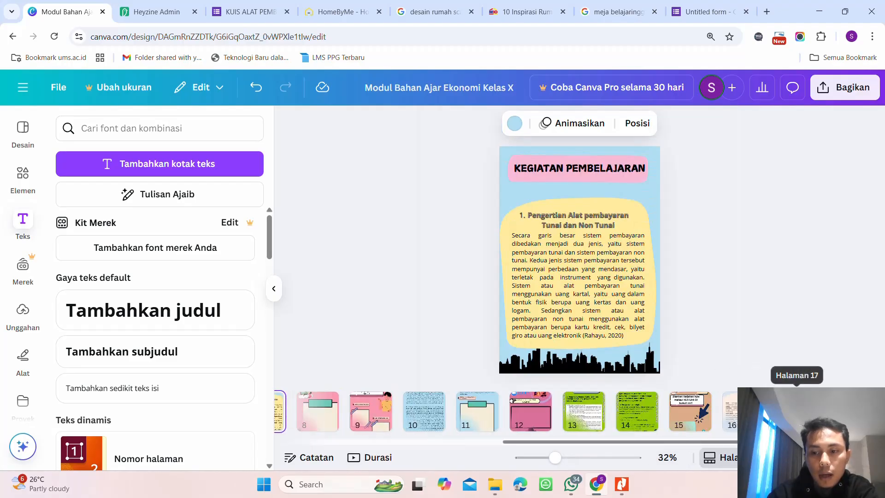
{"action": "left_click", "coordinate": [796, 410]}
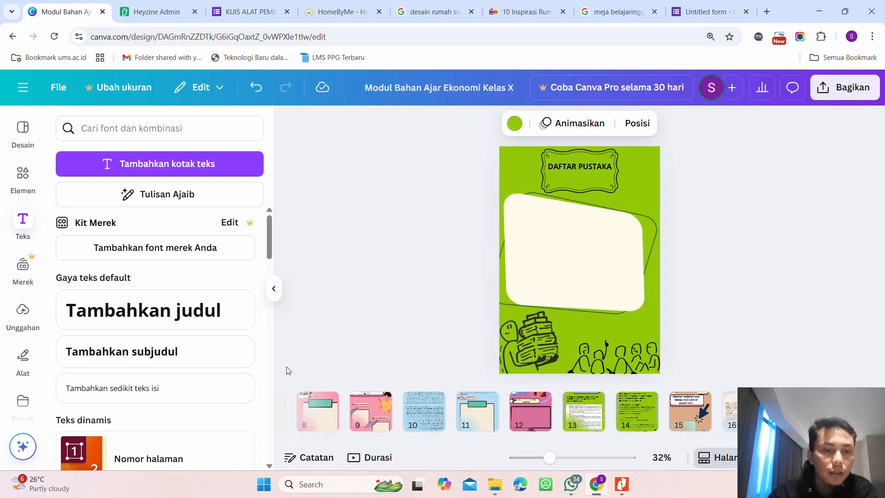
Copy the first DAFTAR PUSTAKA reference, "Pengertian, Fungsi, Jenis dan Nilai Uang" (2007), from the Nitro Pro PDF and return to Canva
{"action": "left_click", "coordinate": [621, 491]}
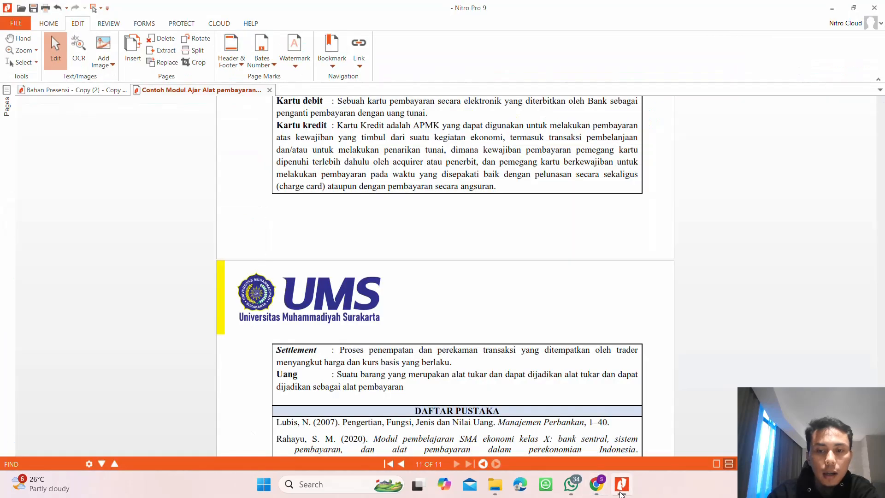
{"action": "scroll", "coordinate": [489, 400], "scroll_direction": "down", "scroll_amount": 3}
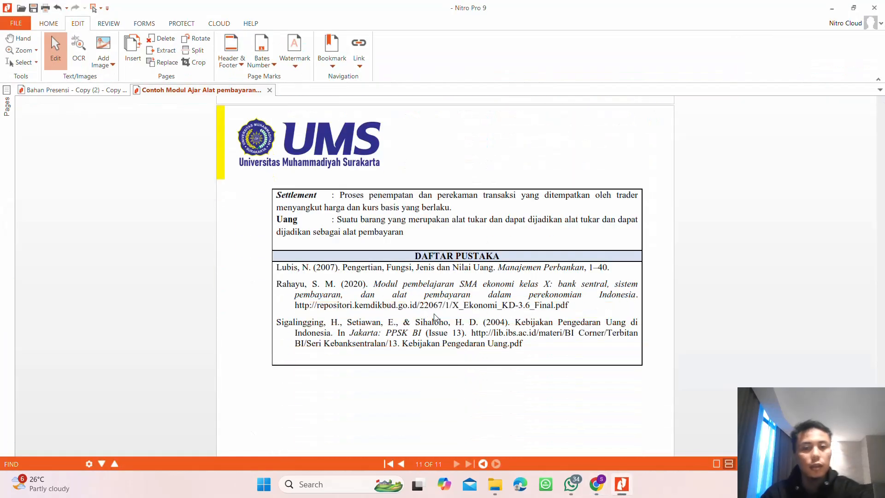
{"action": "left_click", "coordinate": [384, 301]}
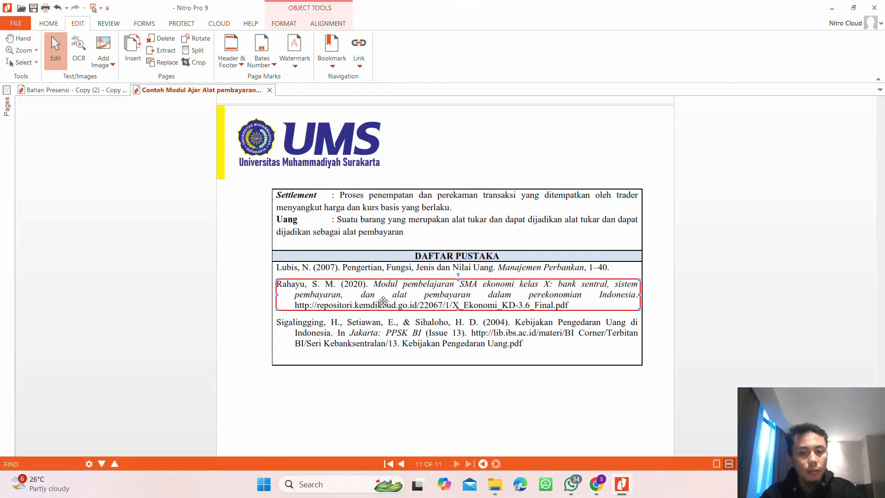
{"action": "double_click", "coordinate": [316, 269]}
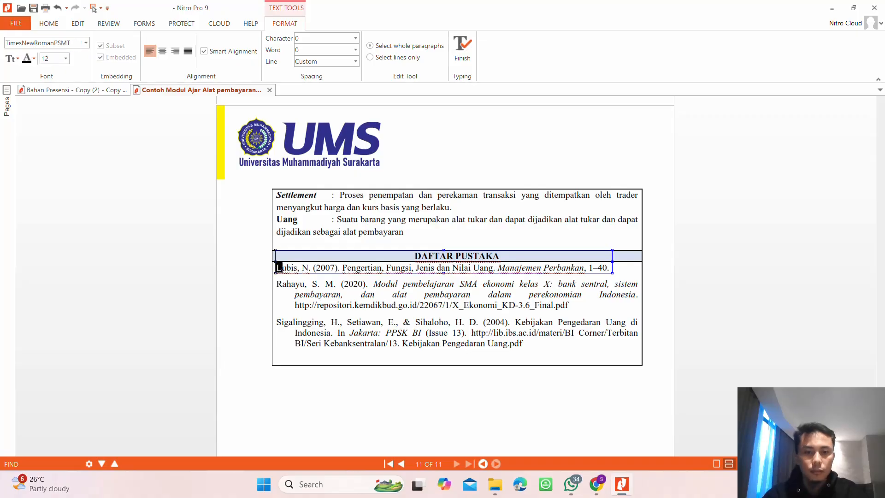
{"action": "key", "text": "shift+Right"}
{"action": "key", "text": "shift+Right"}
{"action": "key", "text": "shift+Right"}
{"action": "key", "text": "shift+Right"}
{"action": "key", "text": "shift+Right"}
{"action": "key", "text": "shift+Right"}
{"action": "key", "text": "shift+Right"}
{"action": "key", "text": "shift+Right"}
{"action": "key", "text": "shift+Right"}
{"action": "key", "text": "shift+Right"}
{"action": "key", "text": "shift+Right"}
{"action": "key", "text": "shift+Right"}
{"action": "key", "text": "shift+Right"}
{"action": "key", "text": "shift+Right"}
{"action": "key", "text": "shift+Right"}
{"action": "key", "text": "shift+Right"}
{"action": "key", "text": "shift+Right"}
{"action": "key", "text": "shift+Right"}
{"action": "key", "text": "shift+Right"}
{"action": "key", "text": "shift+Right"}
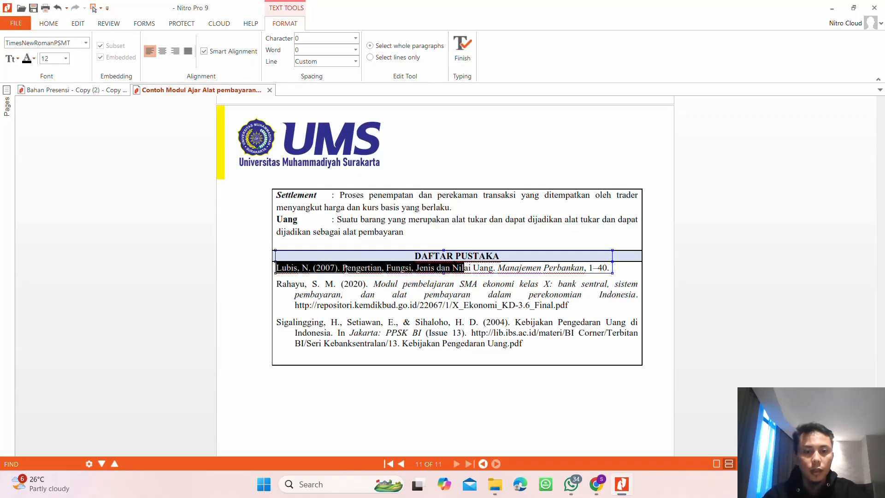
{"action": "key", "text": "shift+Right"}
{"action": "key", "text": "shift+Right"}
{"action": "key", "text": "shift+Right"}
{"action": "key", "text": "shift+Right"}
{"action": "key", "text": "shift+Right"}
{"action": "key", "text": "shift+Right"}
{"action": "key", "text": "shift+Right"}
{"action": "key", "text": "shift+Right"}
{"action": "key", "text": "shift+Right"}
{"action": "key", "text": "shift+Right"}
{"action": "key", "text": "shift+Right"}
{"action": "key", "text": "shift+Right"}
{"action": "key", "text": "shift+Right"}
{"action": "key", "text": "shift+Right"}
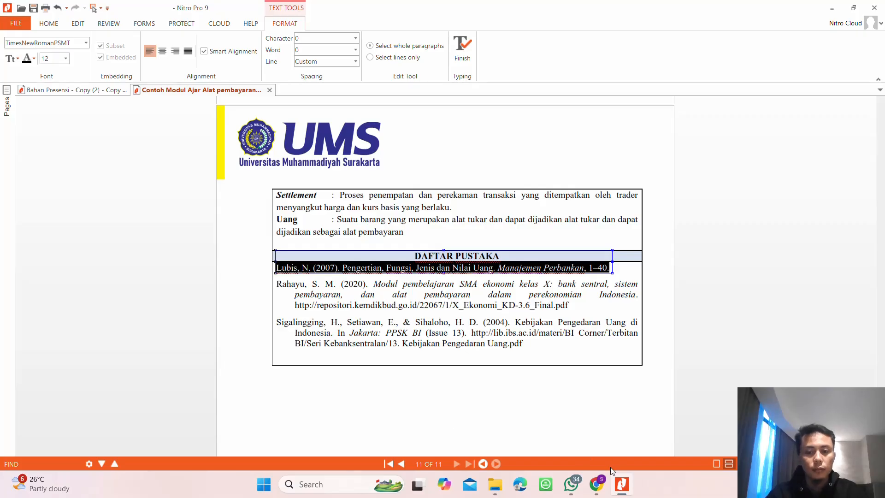
{"action": "left_click", "coordinate": [617, 491]}
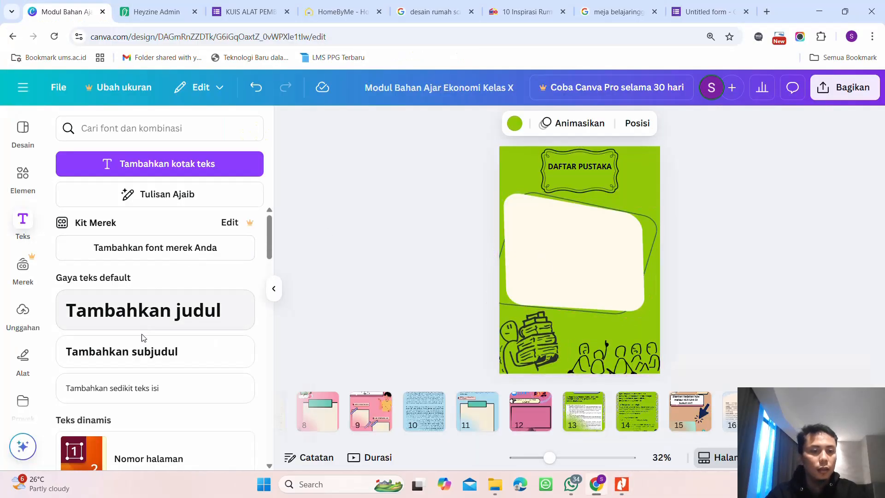
Add a body text box on the DAFTAR PUSTAKA page with the copied 2007 reference and start a new line below it
{"action": "left_click", "coordinate": [140, 395]}
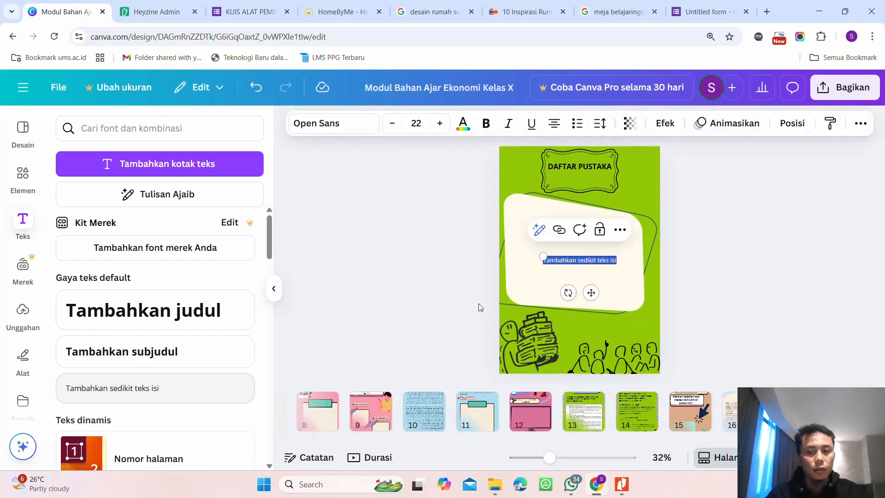
{"action": "type", "text": "Lubis, N. (2007). Pengertian, Fungsi, Jenis dan Nilai Uang. Manajemen Perbankan, 1–40."}
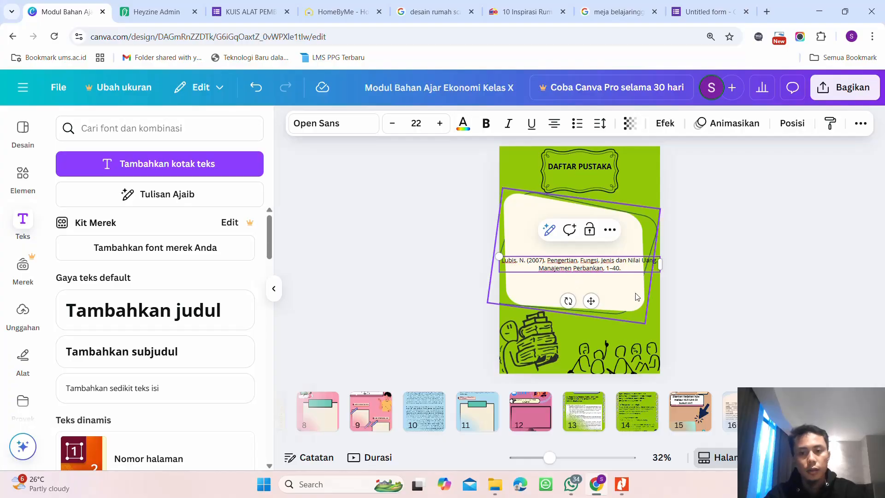
{"action": "left_click", "coordinate": [626, 275]}
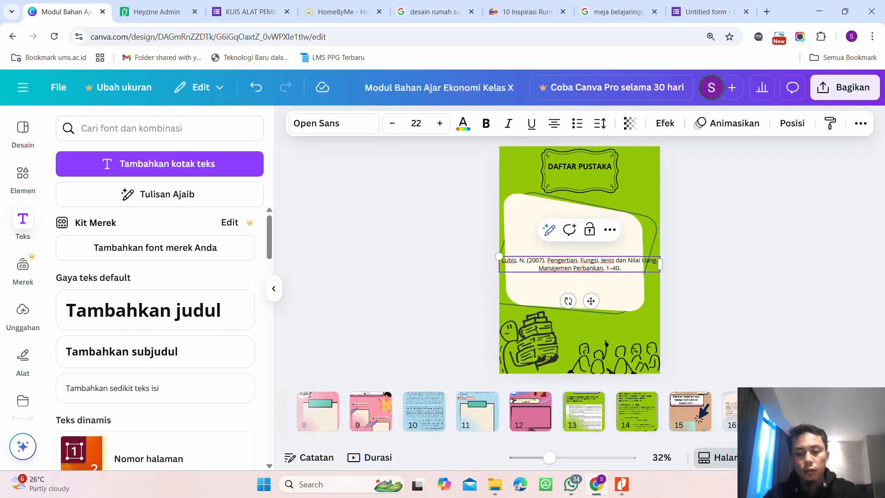
{"action": "key", "text": "Return"}
Copy the whole 2020 reference, "Modul pembelajaran SMA ekonomi kelas X", from the Nitro Pro PDF and return to Canva
{"action": "left_click", "coordinate": [623, 485]}
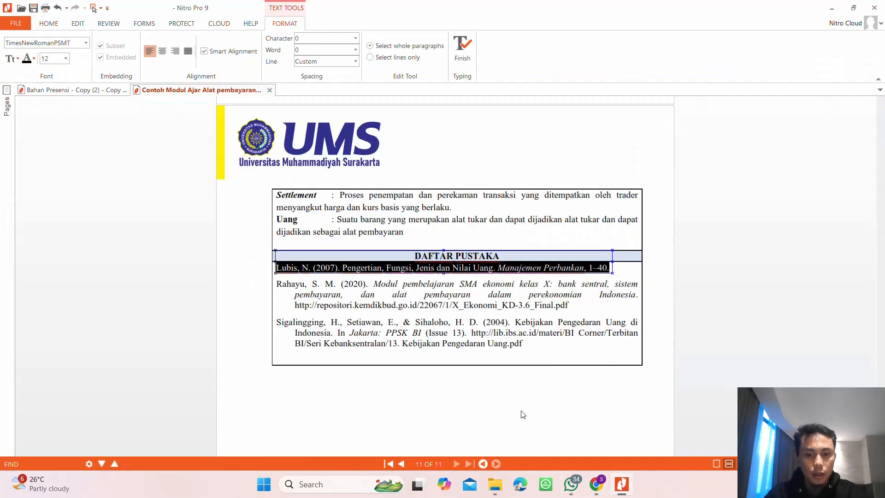
{"action": "left_click", "coordinate": [339, 308]}
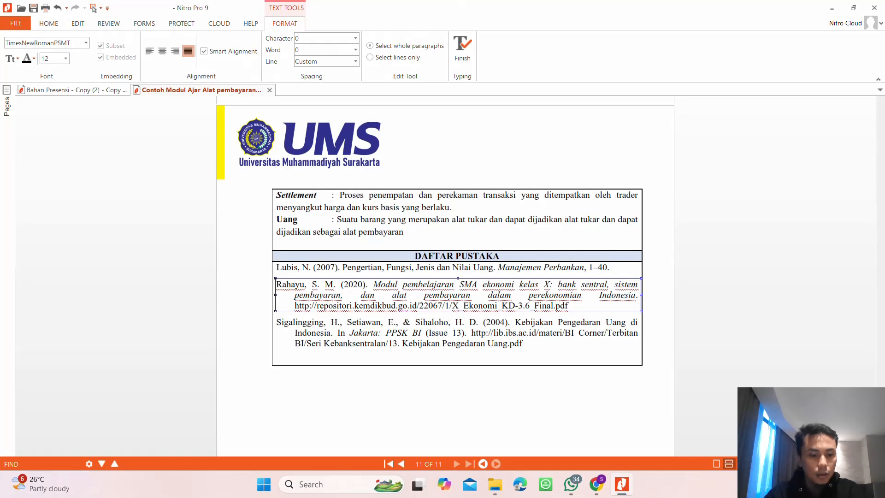
{"action": "key", "text": "ctrl+a"}
{"action": "key", "text": "ctrl+c"}
{"action": "left_click", "coordinate": [621, 485]}
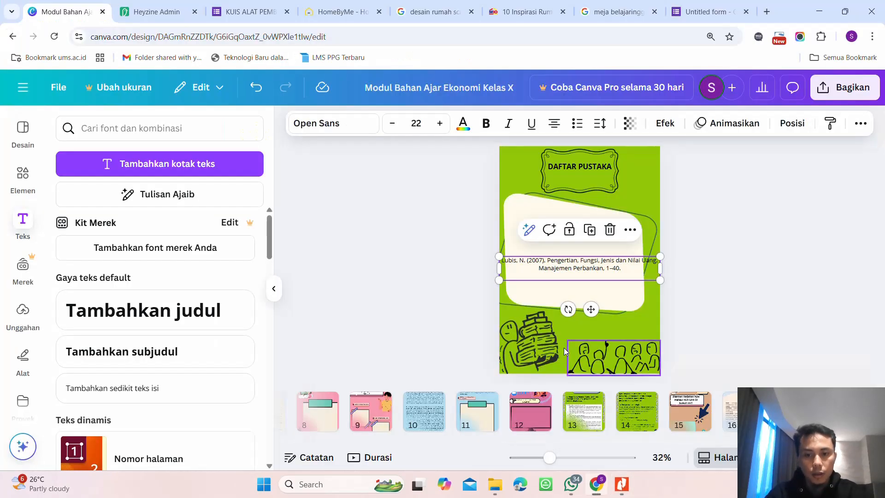
{"action": "left_click", "coordinate": [551, 310]}
{"action": "key", "text": "ctrl+v"}
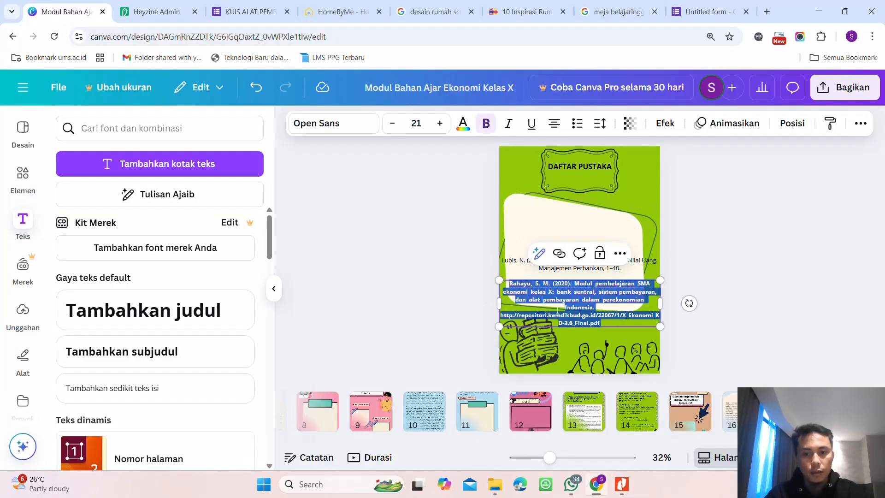
{"action": "left_click", "coordinate": [711, 285]}
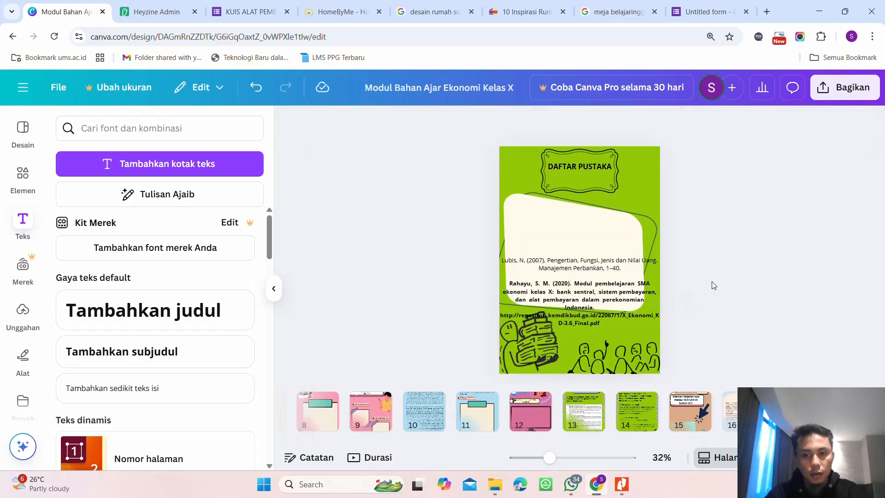
{"action": "key", "text": "ctrl+z"}
{"action": "key", "text": "ctrl+z"}
{"action": "key", "text": "ctrl+z"}
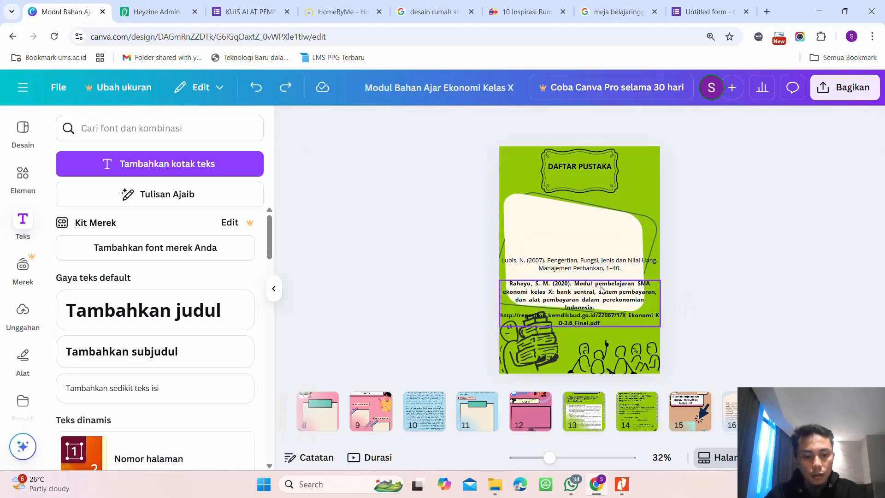
Paste the copied 2020 reference below the 2007 one in the same text box and move the box up onto the cream shape
{"action": "left_click", "coordinate": [605, 277]}
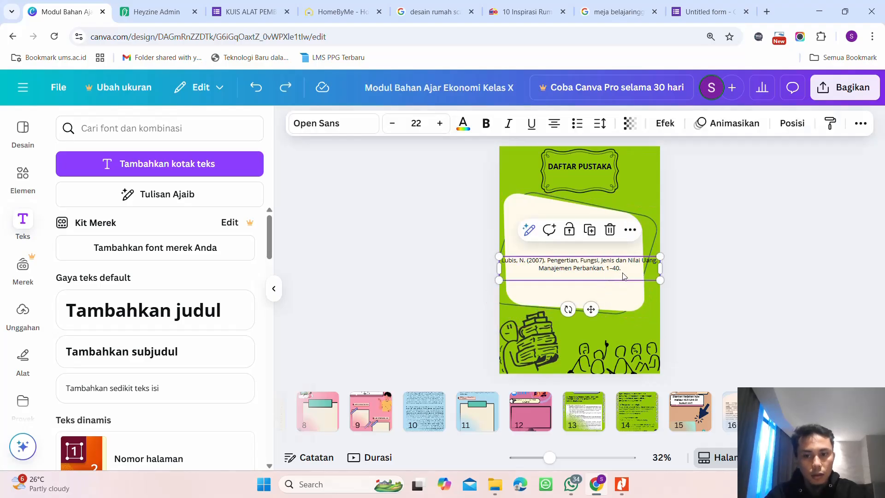
{"action": "left_click", "coordinate": [622, 276]}
{"action": "key", "text": "ctrl+v"}
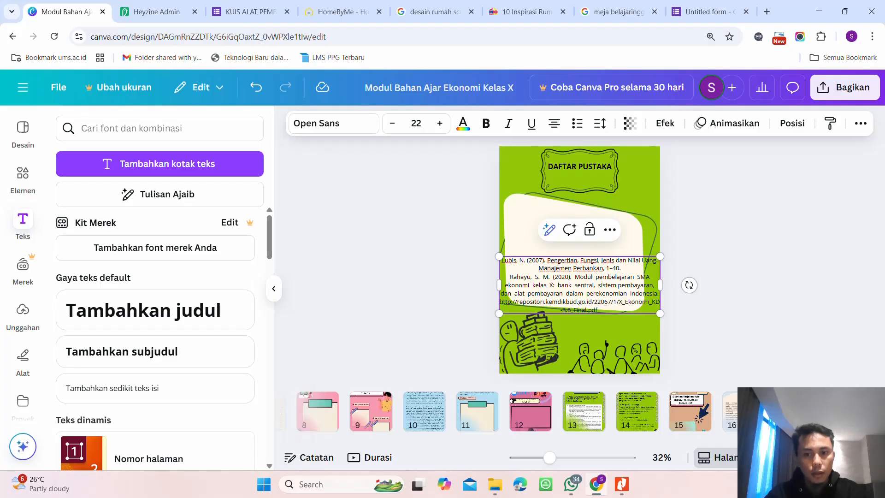
{"action": "left_click", "coordinate": [685, 332]}
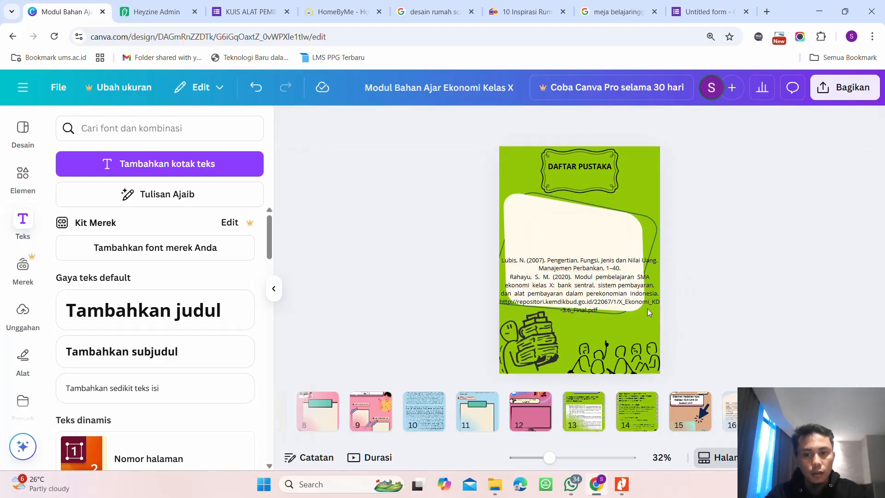
{"action": "left_click_drag", "start_coordinate": [621, 290], "coordinate": [611, 269]}
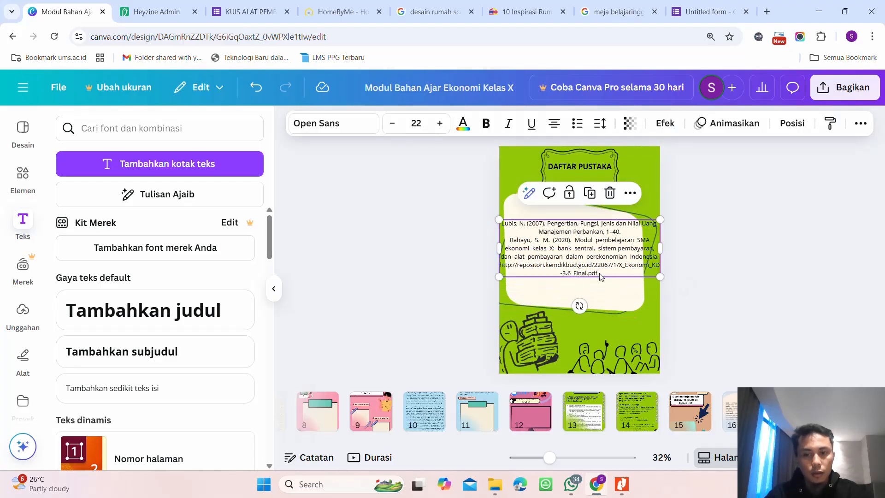
Copy the 2004 reference, "Kebijakan Pengedaran Uang di Indonesia", from the Nitro Pro PDF and paste it below the 2020 reference in Canva
{"action": "left_click", "coordinate": [625, 487]}
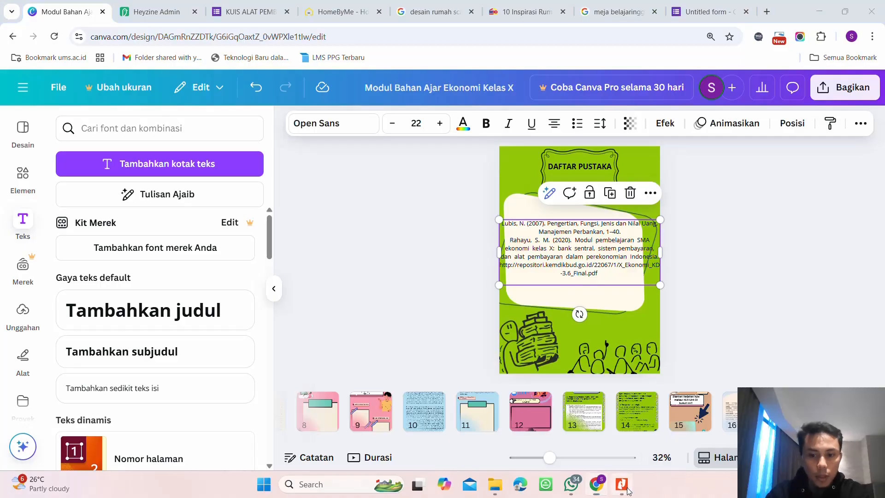
{"action": "double_click", "coordinate": [366, 334]}
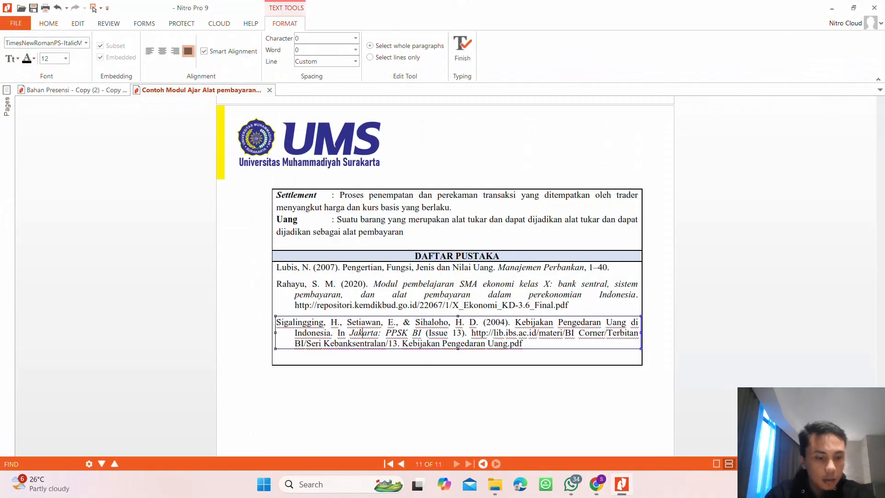
{"action": "key", "text": "ctrl+a"}
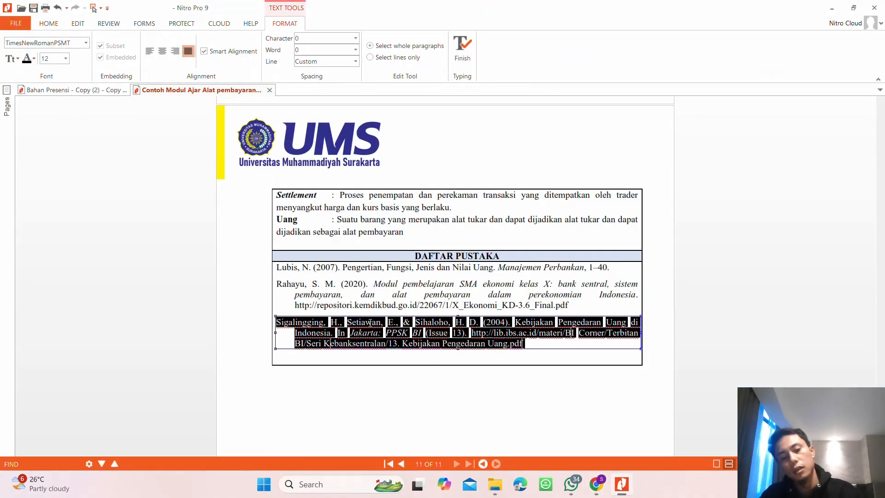
{"action": "left_click", "coordinate": [622, 485]}
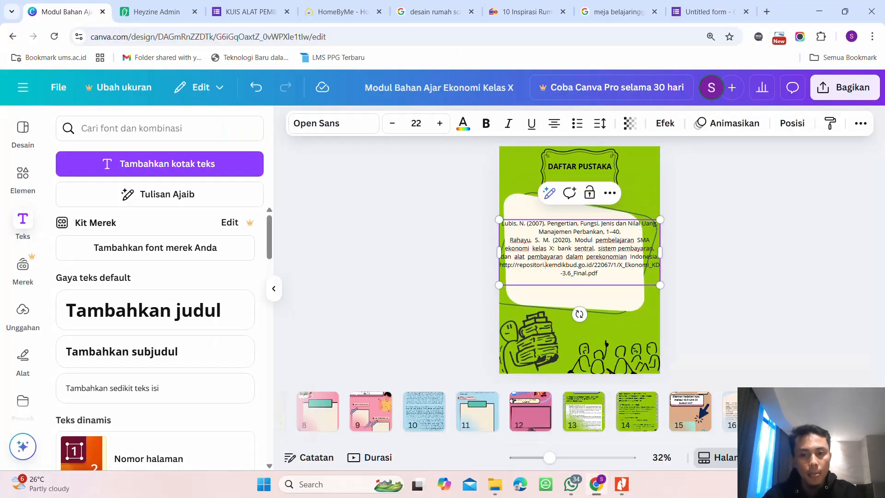
{"action": "type", "text": "Sigalingging, H., Setiawan, E., & Sihaloho, H. D. (2004). Kebijakan Pengedaran Uang di Indonesia. In Jakarta: PPSK BI (Issue 13). http://lib.ibs.ac.id/materi/BI Corner/Terbitan BI/Seri Kebanksentralan/13. Kebijakan Pengedaran Uang.pdf"}
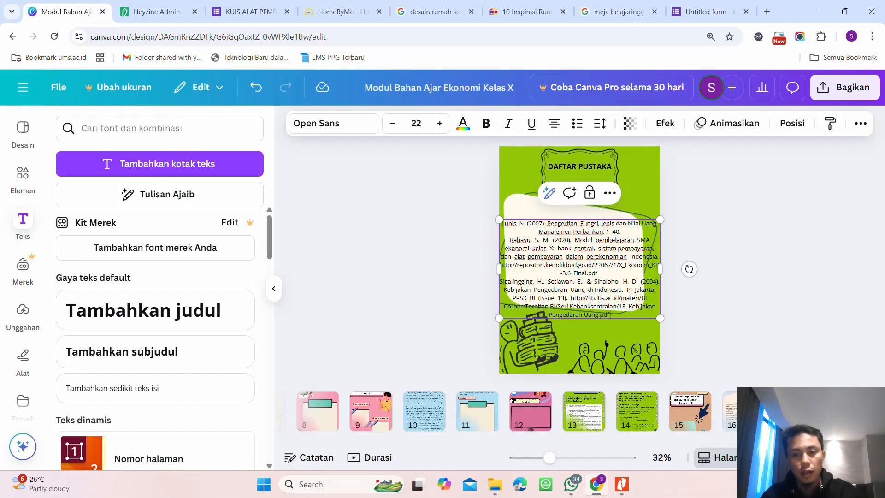
Narrow the reference text box to about the width of the cream shape and move it up over the shape
{"action": "left_click_drag", "start_coordinate": [662, 271], "coordinate": [613, 293]}
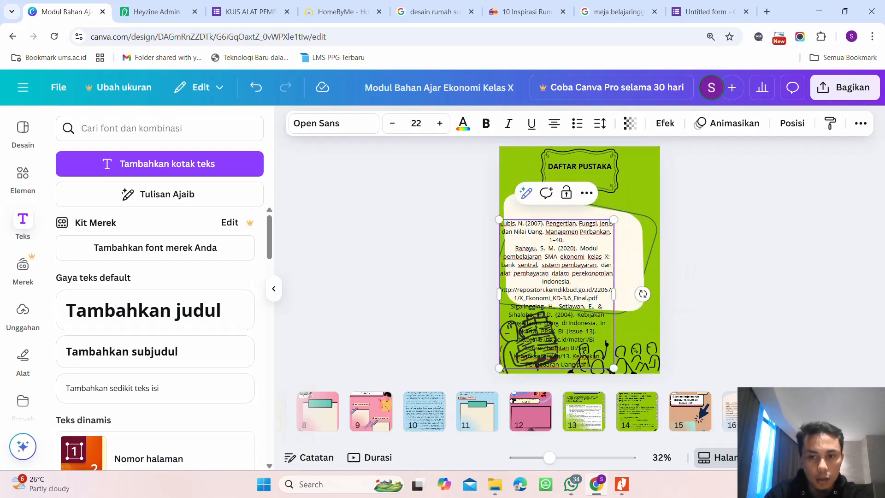
{"action": "left_click_drag", "start_coordinate": [616, 295], "coordinate": [630, 295]}
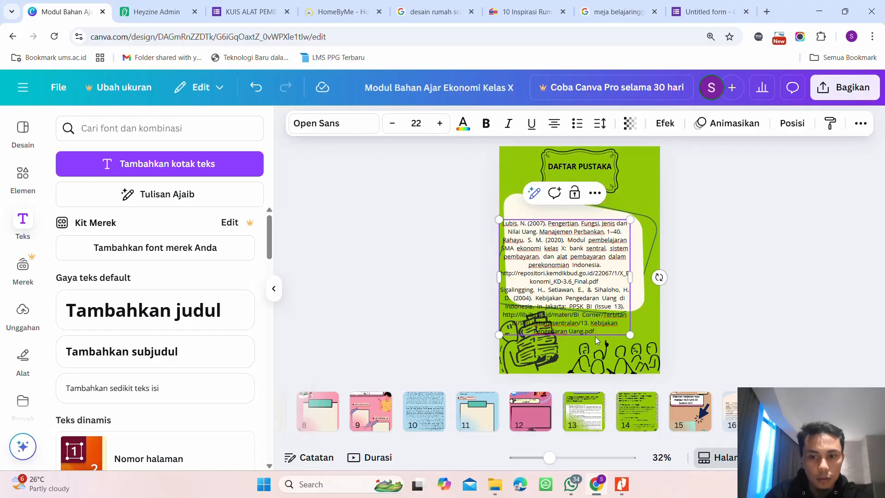
{"action": "left_click", "coordinate": [643, 299]}
{"action": "left_click_drag", "start_coordinate": [596, 280], "coordinate": [605, 268]}
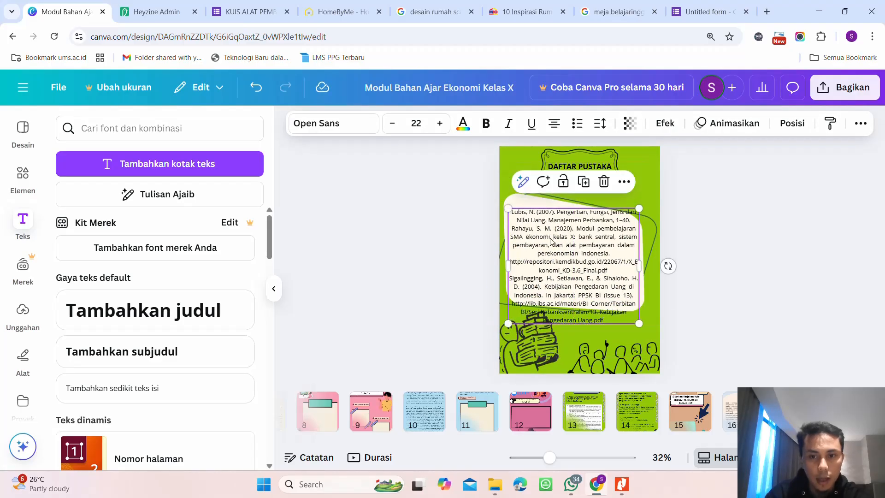
Justify all the text in the reference text box
{"action": "double_click", "coordinate": [590, 291]}
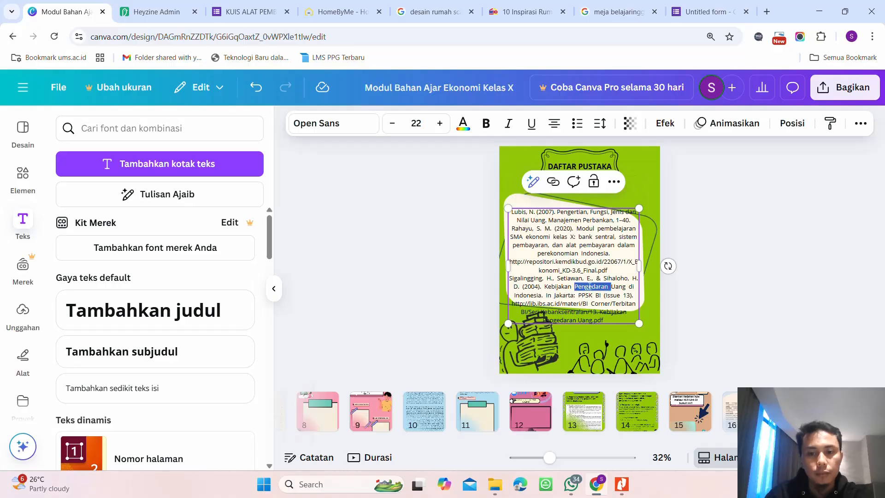
{"action": "key", "text": "ctrl+a"}
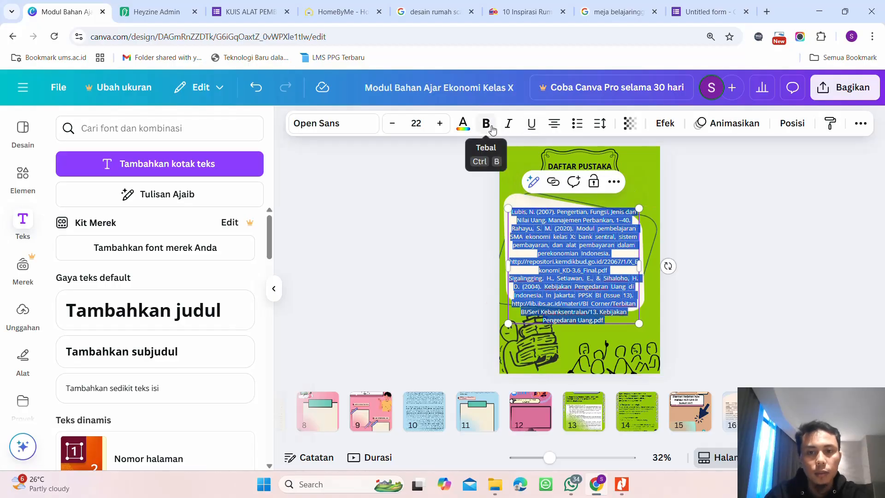
{"action": "left_click", "coordinate": [562, 128]}
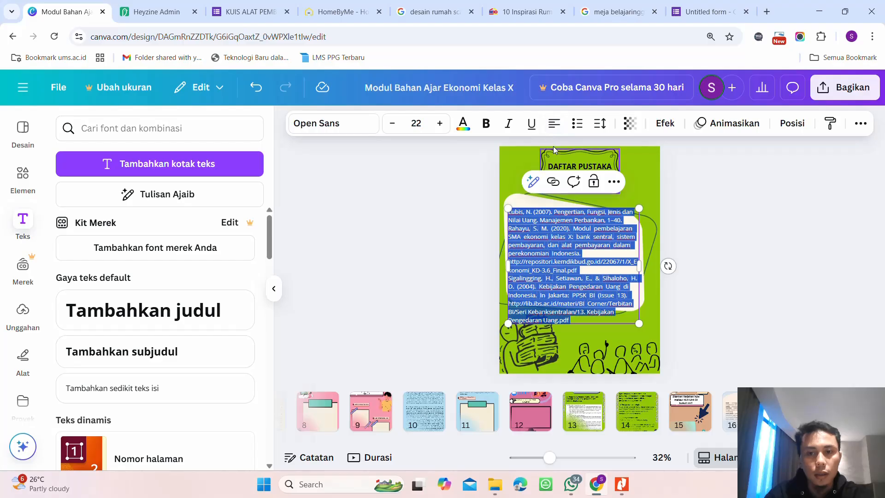
{"action": "left_click", "coordinate": [549, 132]}
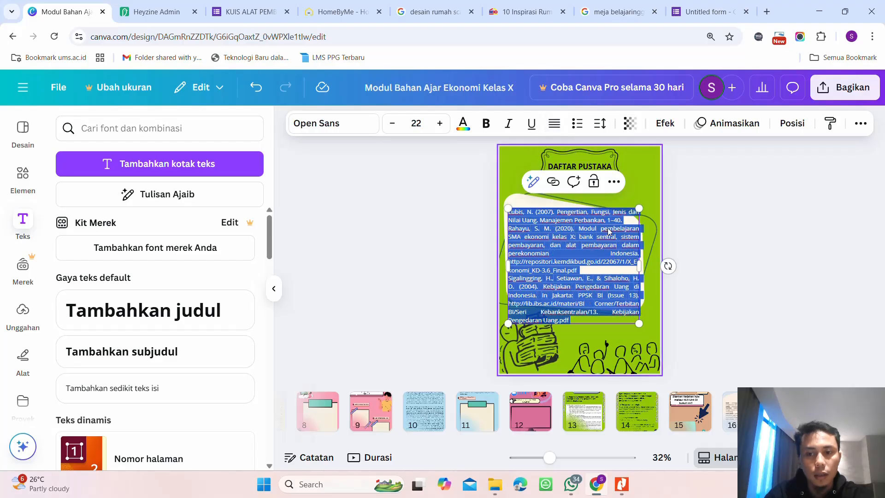
Scale the reference text box down to font size 17,4 and shift it slightly toward the middle of the cream shape
{"action": "left_click_drag", "start_coordinate": [639, 324], "coordinate": [614, 297]}
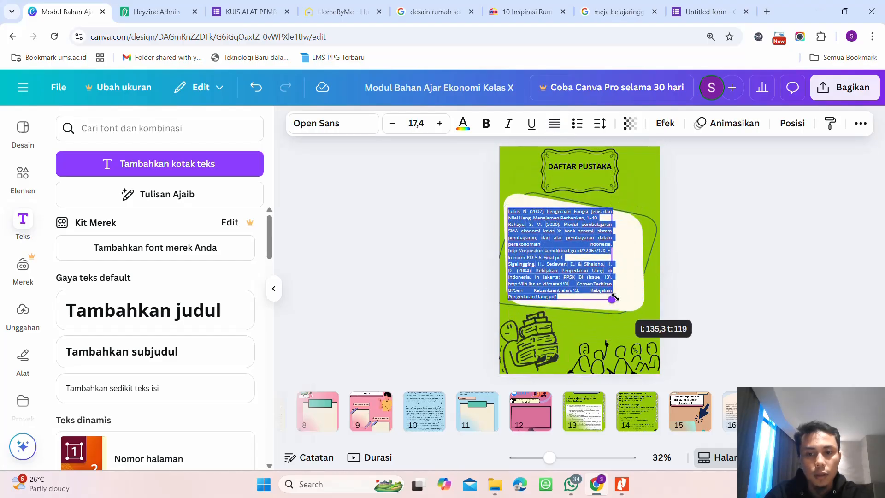
{"action": "left_click", "coordinate": [666, 287]}
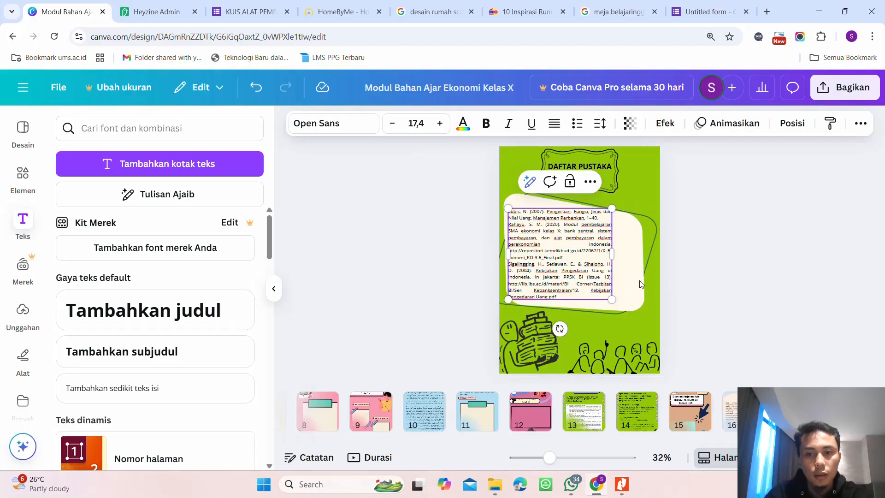
{"action": "left_click", "coordinate": [666, 286]}
{"action": "left_click_drag", "start_coordinate": [593, 281], "coordinate": [598, 281]}
{"action": "left_click", "coordinate": [717, 287]}
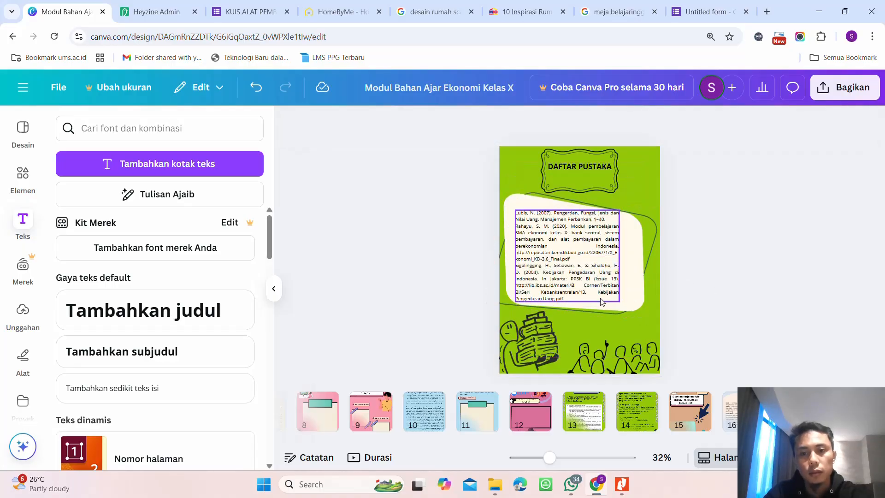
Insert a blank line between each of the three references in the DAFTAR PUSTAKA text
{"action": "scroll", "coordinate": [601, 302], "scroll_direction": "up", "scroll_amount": 3}
{"action": "left_click", "coordinate": [538, 155]}
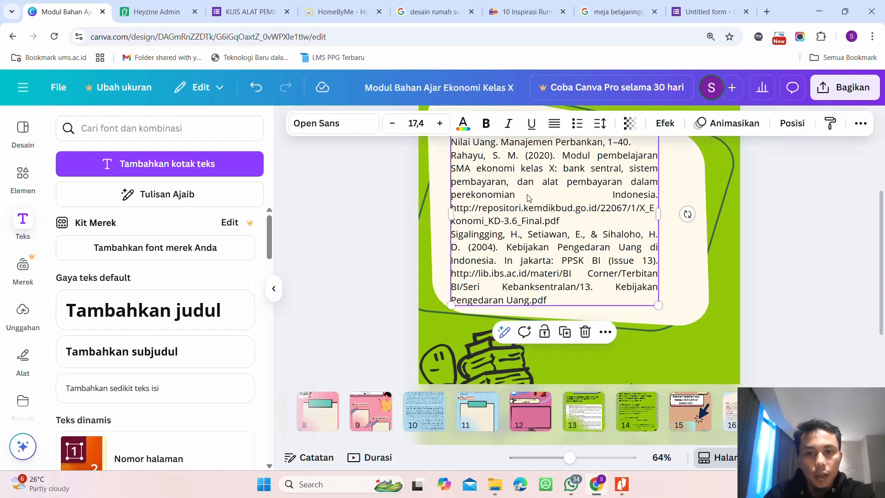
{"action": "scroll", "coordinate": [534, 257], "scroll_direction": "up", "scroll_amount": 2}
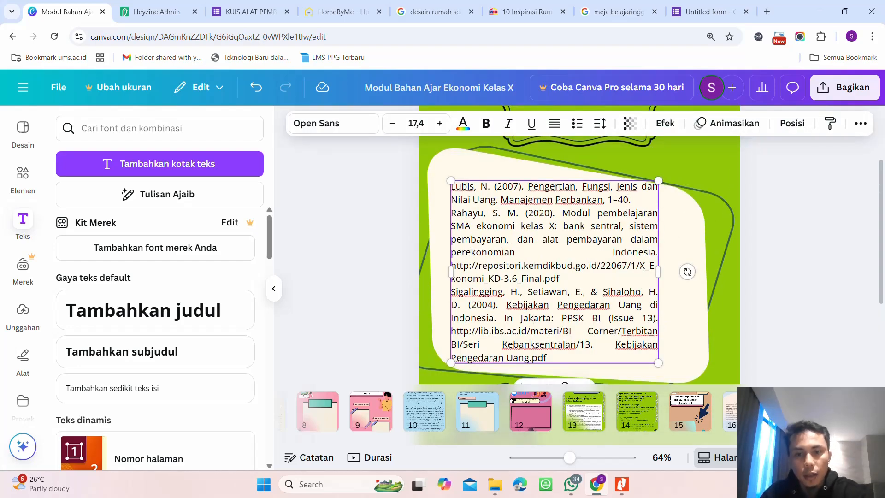
{"action": "key", "text": "Return"}
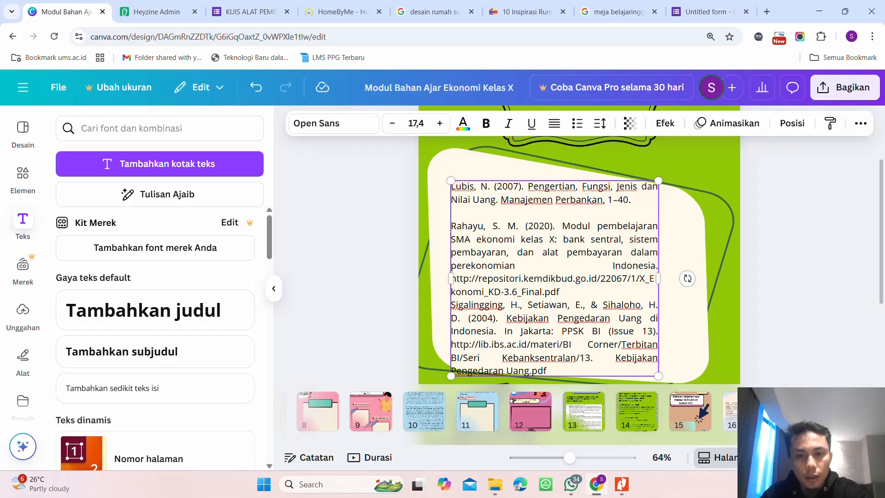
{"action": "key", "text": "Return"}
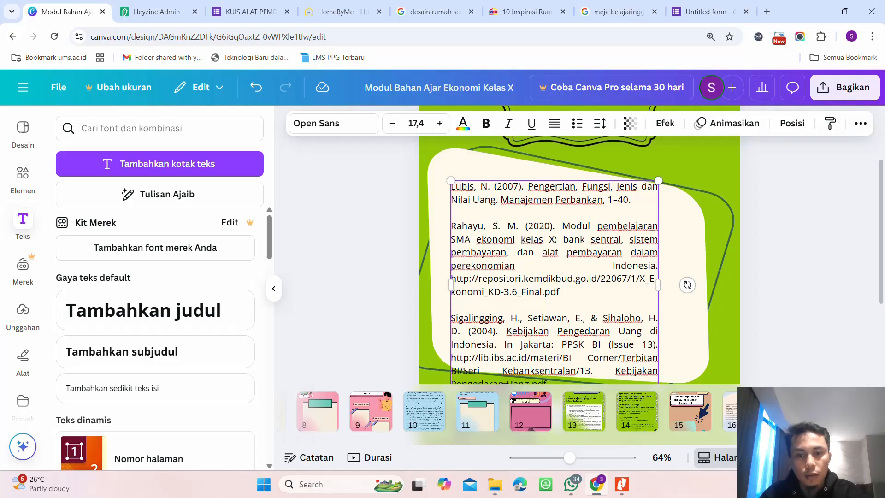
Make the author names and year bold in the 2004, 2020 and 2007 references
{"action": "left_click_drag", "start_coordinate": [495, 330], "coordinate": [453, 318]}
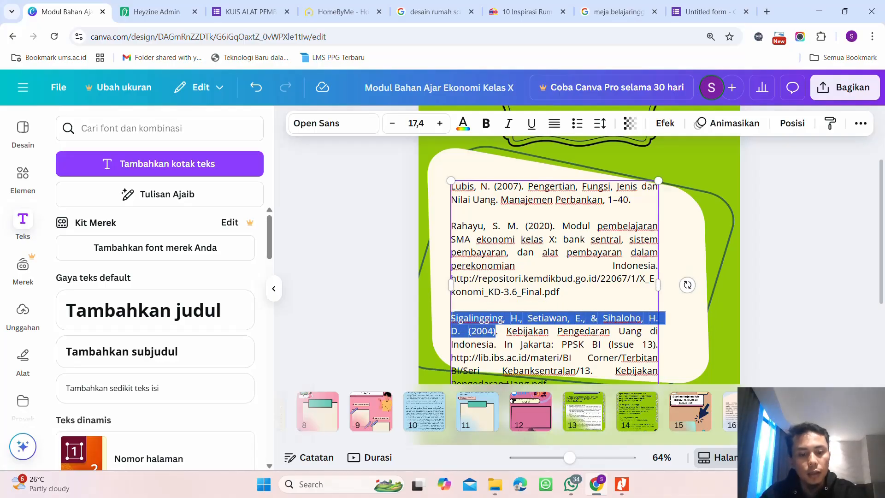
{"action": "key", "text": "ctrl+b"}
{"action": "left_click_drag", "start_coordinate": [555, 225], "coordinate": [447, 227]}
{"action": "key", "text": "ctrl+b"}
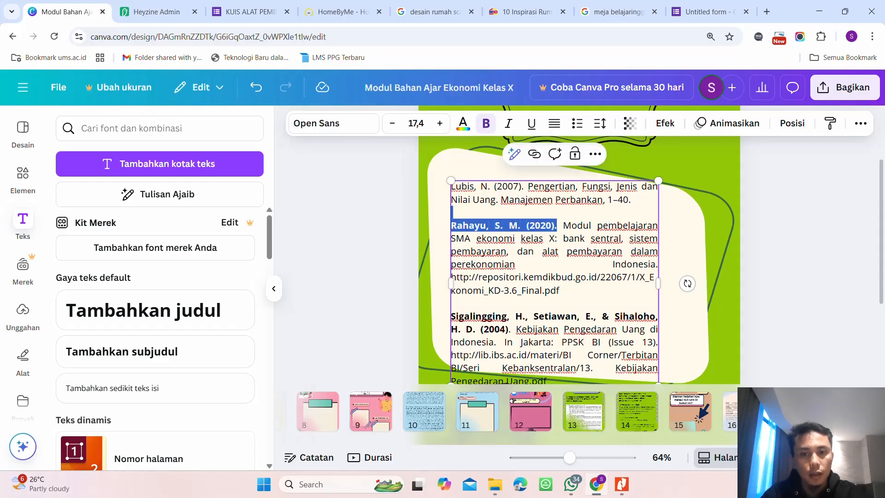
{"action": "left_click", "coordinate": [496, 186]}
{"action": "left_click_drag", "start_coordinate": [527, 186], "coordinate": [631, 199]}
{"action": "left_click", "coordinate": [529, 225]}
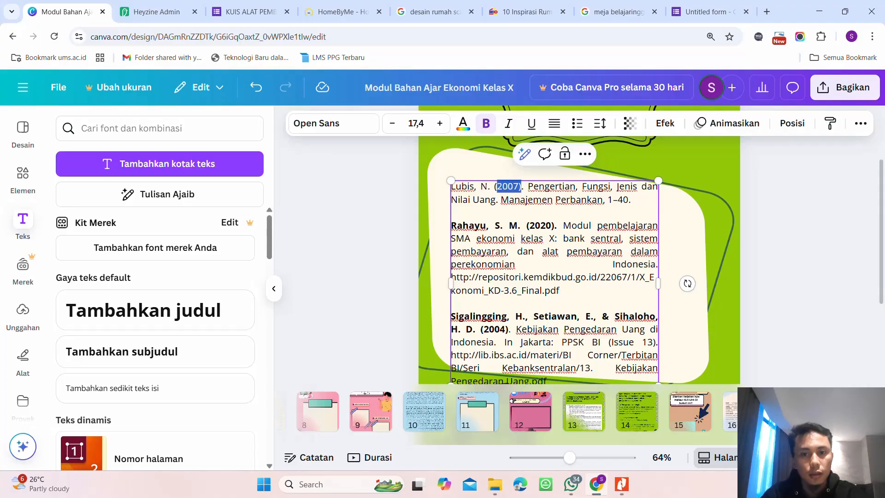
{"action": "left_click_drag", "start_coordinate": [496, 186], "coordinate": [451, 186]}
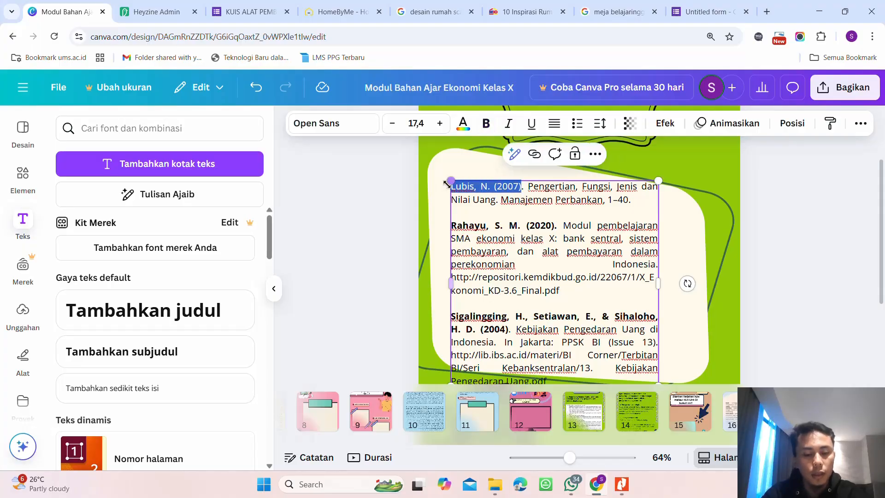
{"action": "key", "text": "ctrl+b"}
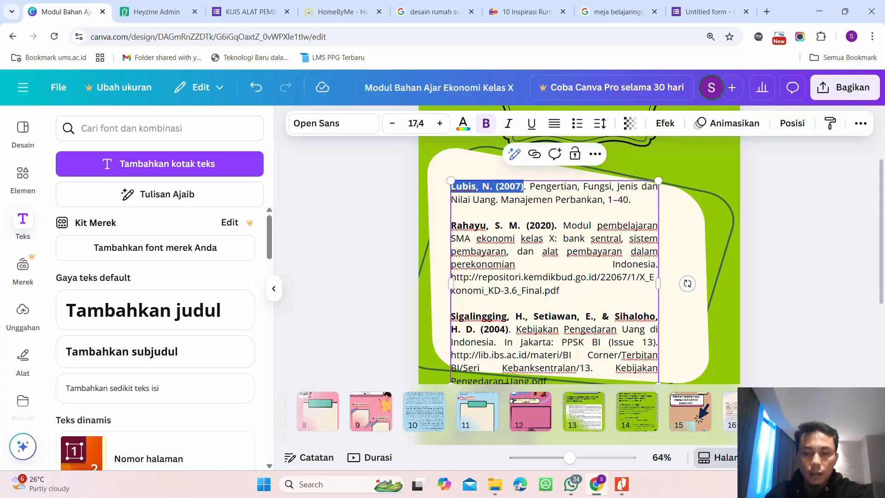
Enlarge the cream shape behind the references so that it covers the whole text down to the last line
{"action": "left_click", "coordinate": [561, 290]}
{"action": "scroll", "coordinate": [566, 302], "scroll_direction": "down", "scroll_amount": 3}
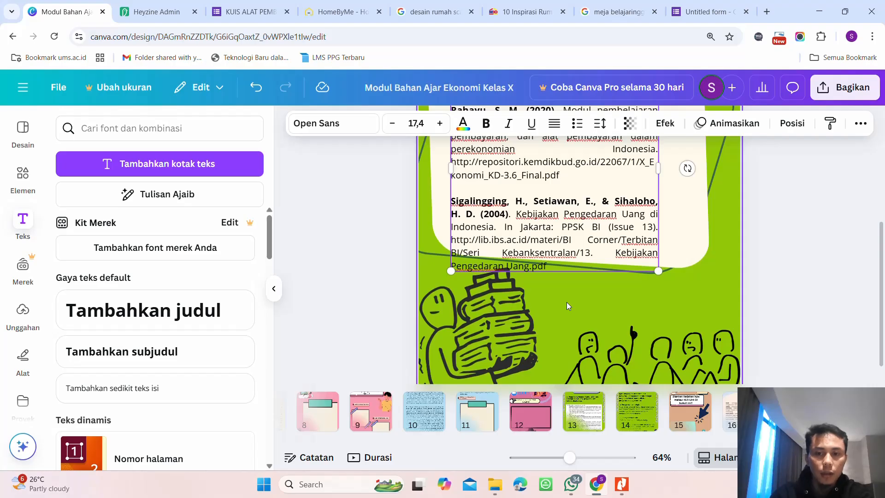
{"action": "scroll", "coordinate": [565, 302], "scroll_direction": "up", "scroll_amount": 4}
{"action": "scroll", "coordinate": [578, 277], "scroll_direction": "down", "scroll_amount": 4}
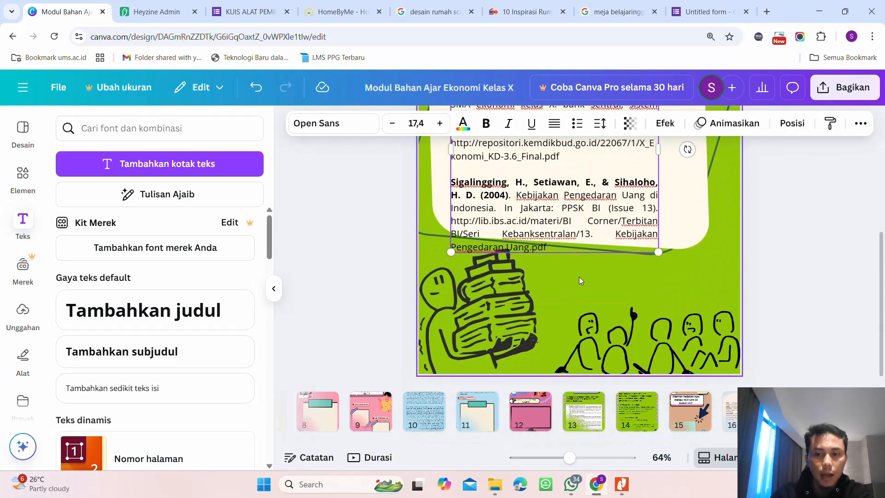
{"action": "left_click", "coordinate": [615, 262]}
{"action": "left_click", "coordinate": [693, 249]}
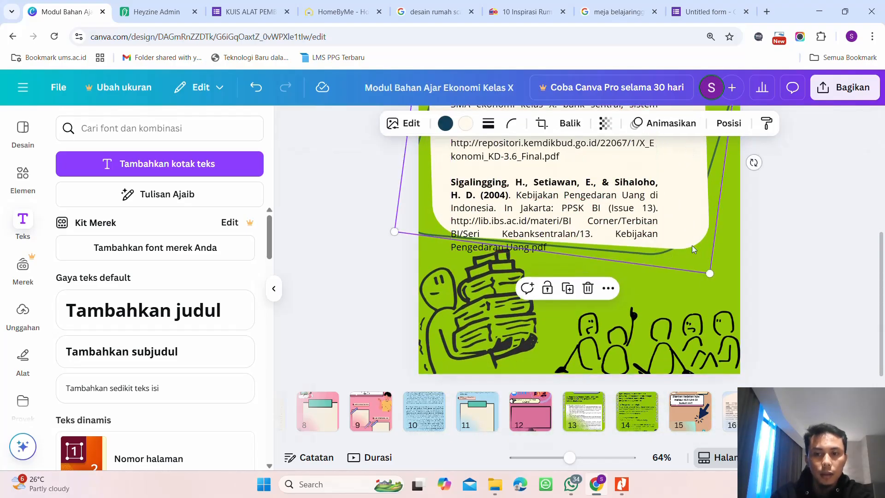
{"action": "left_click_drag", "start_coordinate": [712, 282], "coordinate": [751, 320]}
{"action": "scroll", "coordinate": [791, 296], "scroll_direction": "up", "scroll_amount": 5}
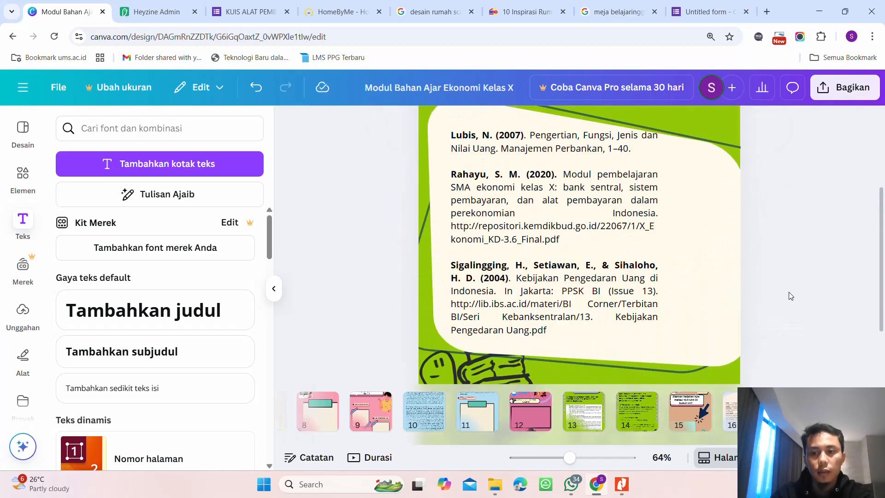
Review the DAFTAR PUSTAKA page from its framed title down to the drawings below the references
{"action": "scroll", "coordinate": [705, 272], "scroll_direction": "down", "scroll_amount": 4}
{"action": "mouse_move", "coordinate": [703, 273]}
{"action": "left_mouse_down"}
{"action": "mouse_move", "coordinate": [712, 272]}
{"action": "mouse_move", "coordinate": [687, 270]}
{"action": "mouse_move", "coordinate": [704, 278]}
{"action": "left_mouse_up"}
{"action": "left_click", "coordinate": [803, 283]}
{"action": "scroll", "coordinate": [803, 284], "scroll_direction": "up", "scroll_amount": 3}
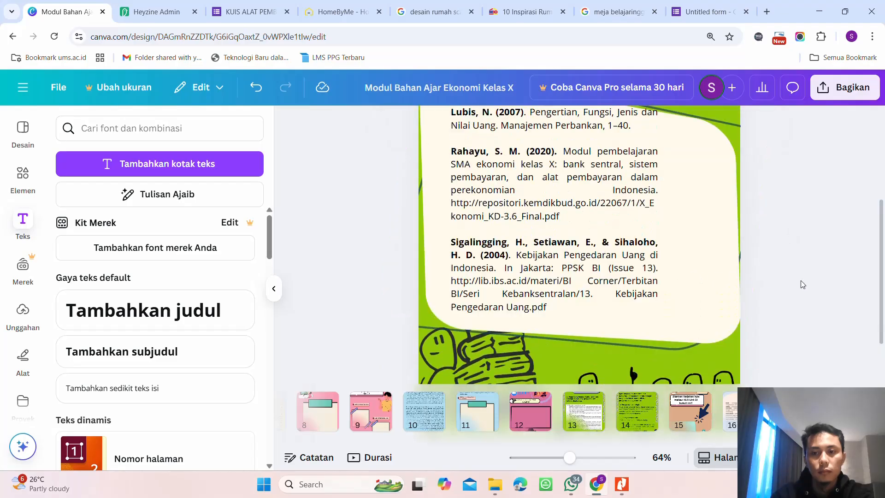
{"action": "scroll", "coordinate": [802, 282], "scroll_direction": "down", "scroll_amount": 5}
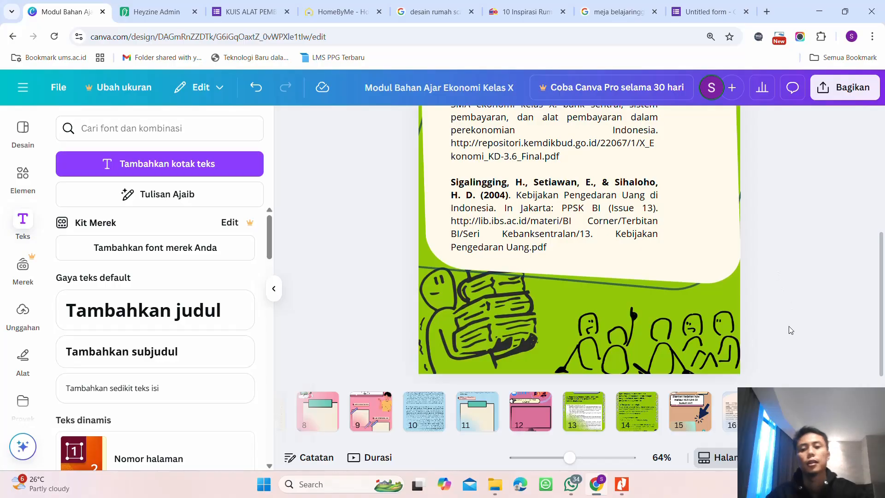
{"action": "scroll", "coordinate": [735, 337], "scroll_direction": "up", "scroll_amount": 5}
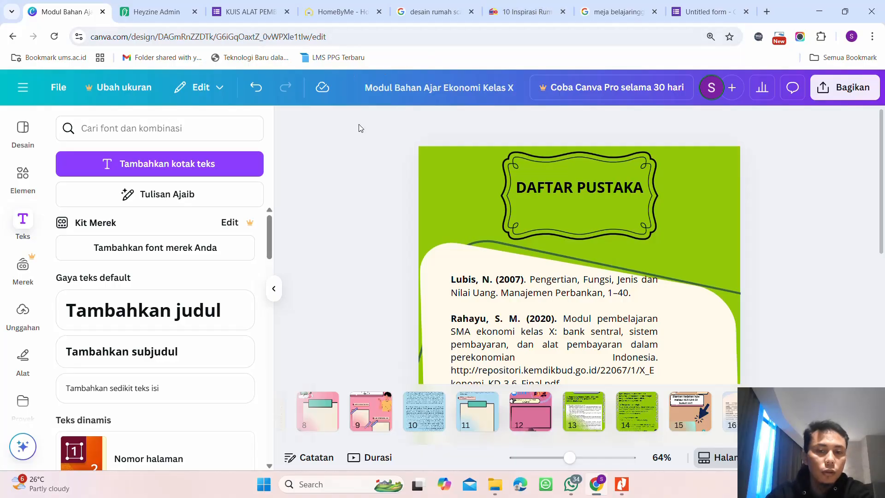
{"action": "scroll", "coordinate": [618, 212], "scroll_direction": "down", "scroll_amount": 5}
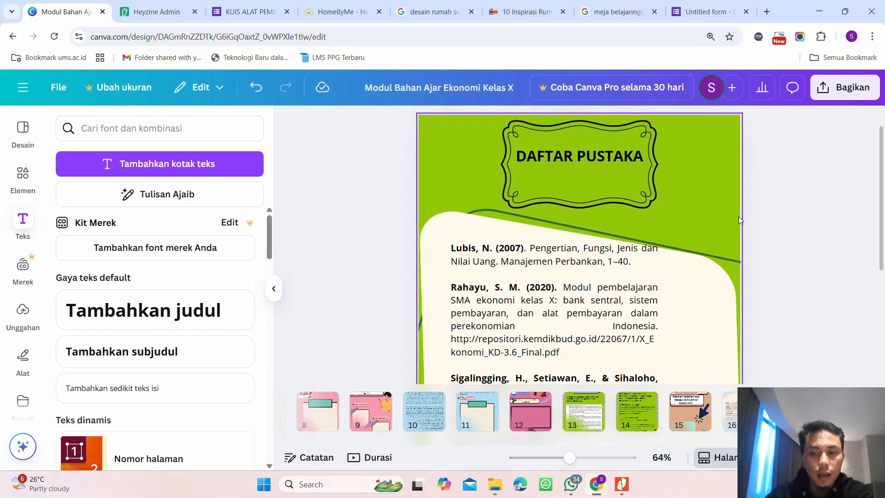
{"action": "scroll", "coordinate": [616, 271], "scroll_direction": "up", "scroll_amount": 5}
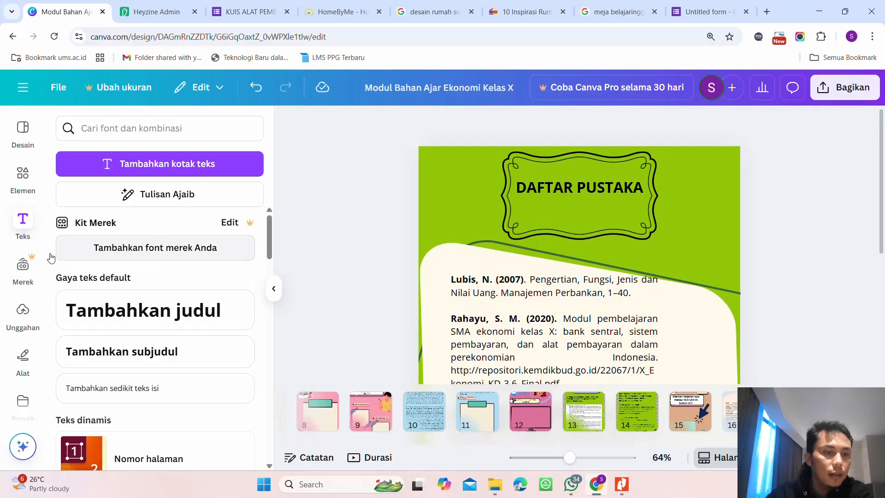
Search the elements for "nomor halaman" and show all the matching graphics
{"action": "left_click", "coordinate": [23, 176]}
{"action": "left_click", "coordinate": [108, 129]}
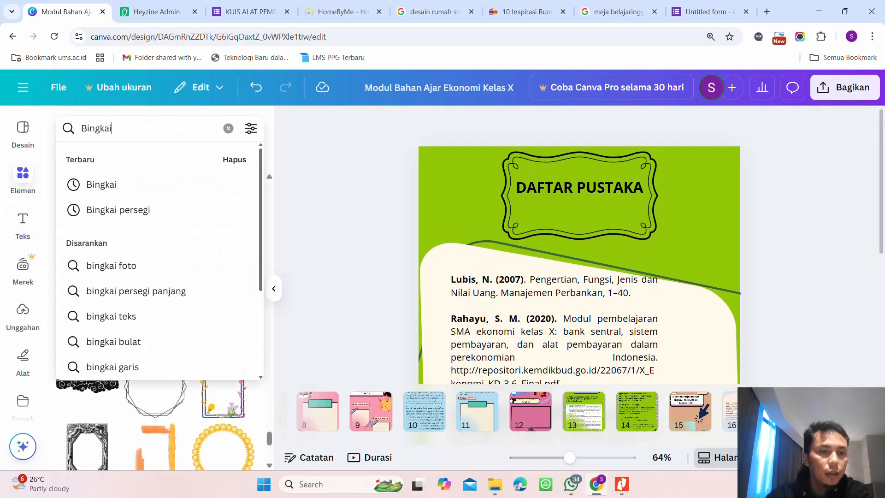
{"action": "left_click", "coordinate": [228, 128]}
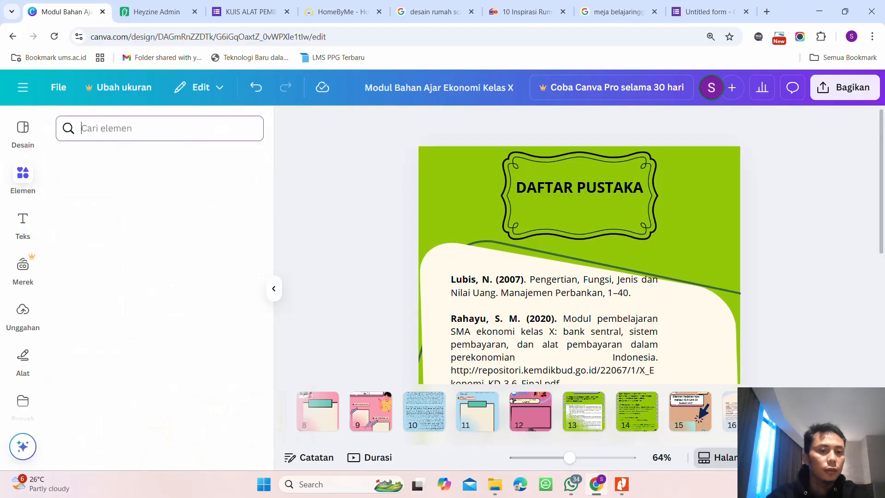
{"action": "type", "text": "halam"}
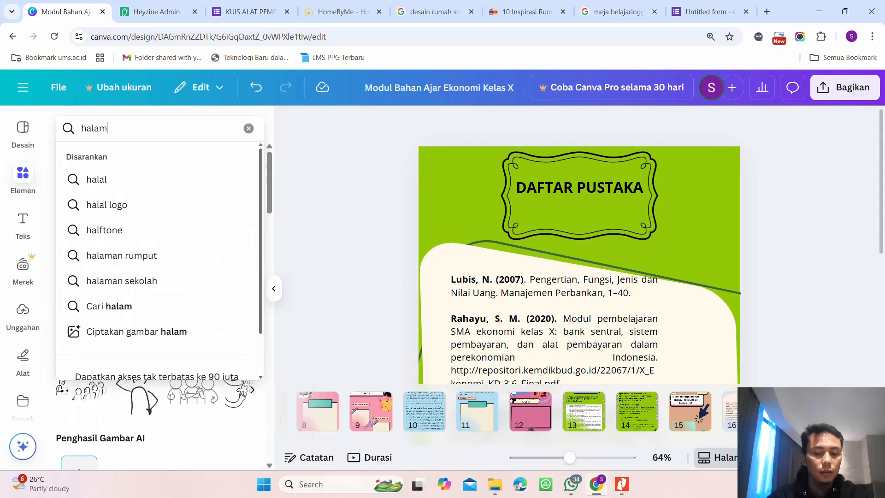
{"action": "key", "text": "BackSpace"}
{"action": "key", "text": "BackSpace"}
{"action": "key", "text": "BackSpace"}
{"action": "key", "text": "BackSpace"}
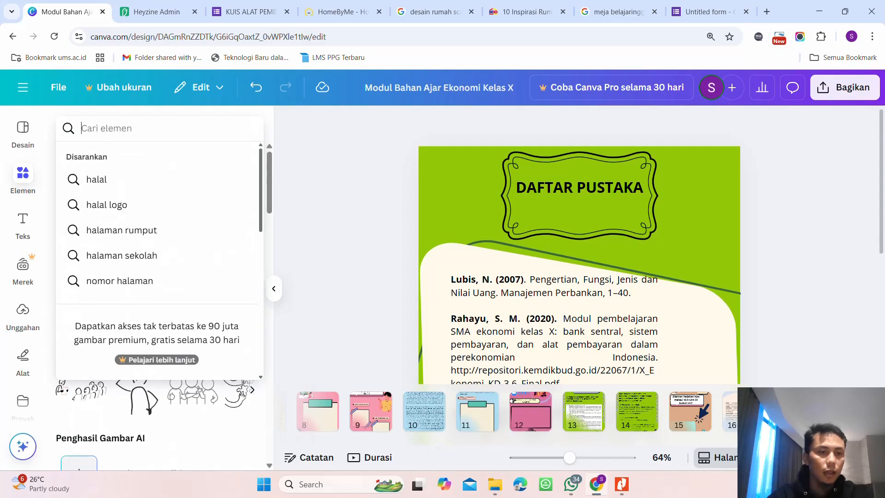
{"action": "type", "text": "nomo"}
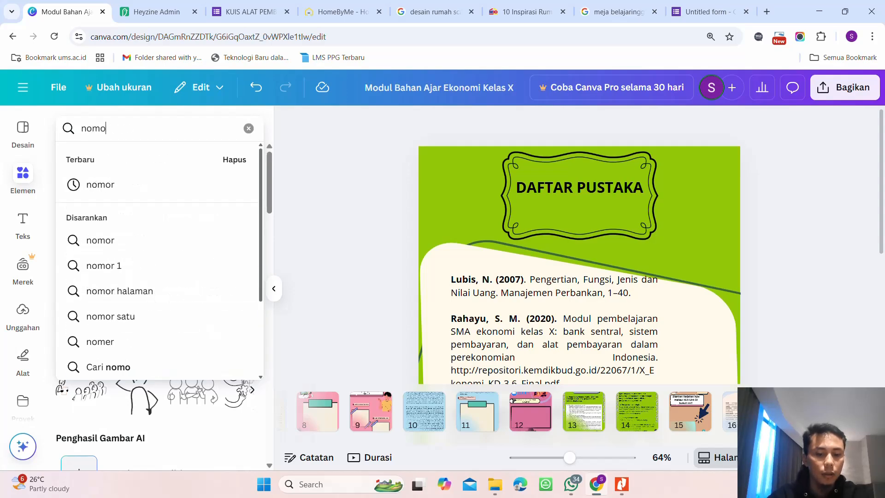
{"action": "type", "text": "r halaman"}
{"action": "key", "text": "Return"}
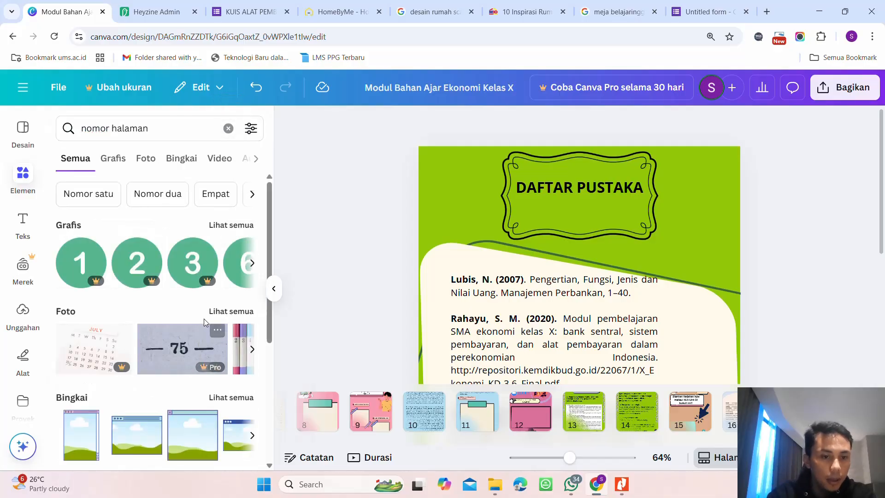
{"action": "left_click", "coordinate": [245, 229]}
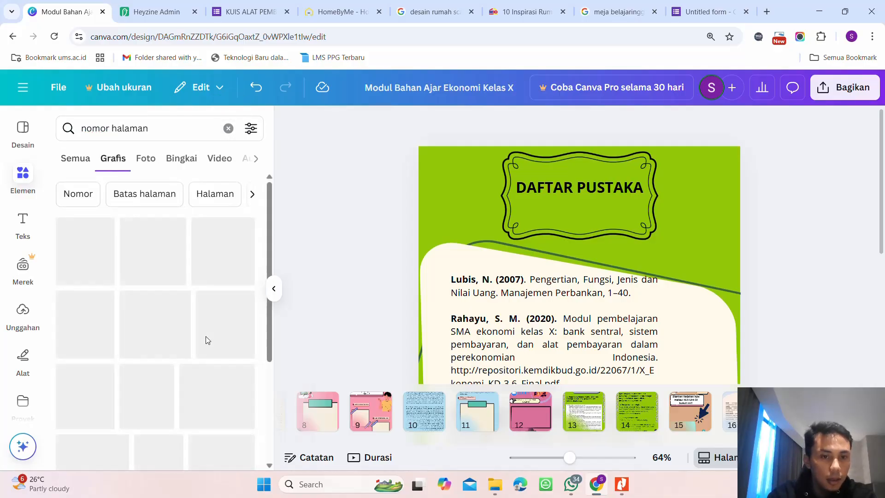
Add the yellow hand-drawn circled number 1 graphic to the DAFTAR PUSTAKA page and move it over the last reference
{"action": "scroll", "coordinate": [204, 344], "scroll_direction": "down", "scroll_amount": 2}
{"action": "scroll", "coordinate": [204, 345], "scroll_direction": "down", "scroll_amount": 7}
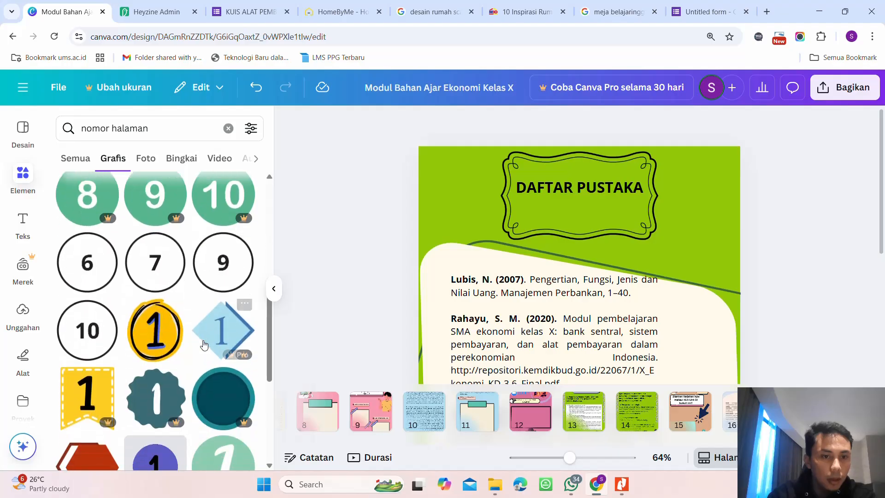
{"action": "scroll", "coordinate": [204, 345], "scroll_direction": "down", "scroll_amount": 2}
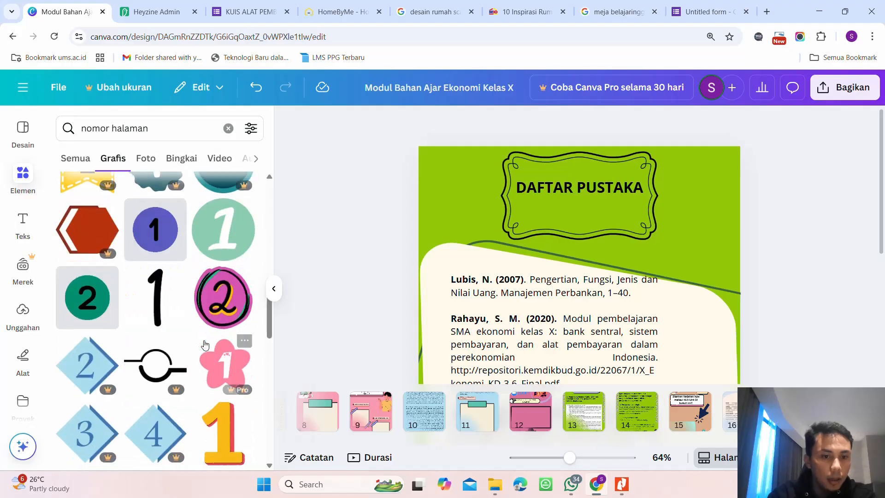
{"action": "scroll", "coordinate": [205, 343], "scroll_direction": "down", "scroll_amount": 1}
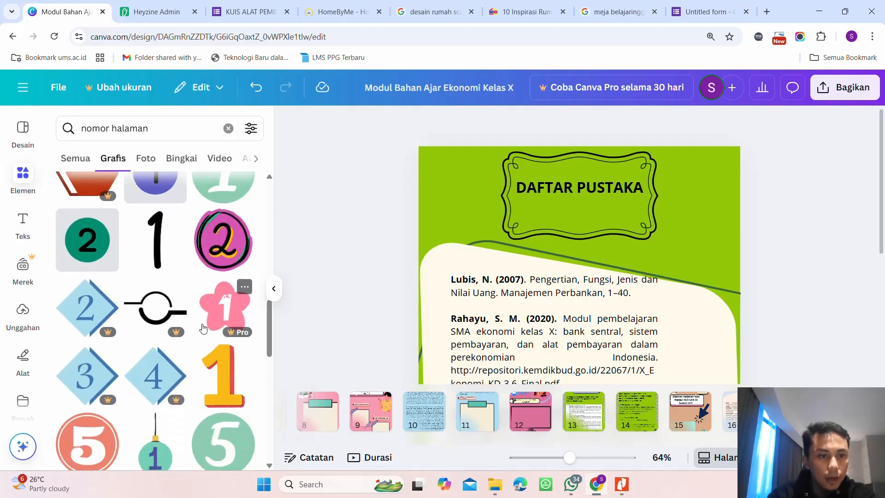
{"action": "scroll", "coordinate": [203, 325], "scroll_direction": "down", "scroll_amount": 6}
{"action": "scroll", "coordinate": [203, 322], "scroll_direction": "up", "scroll_amount": 5}
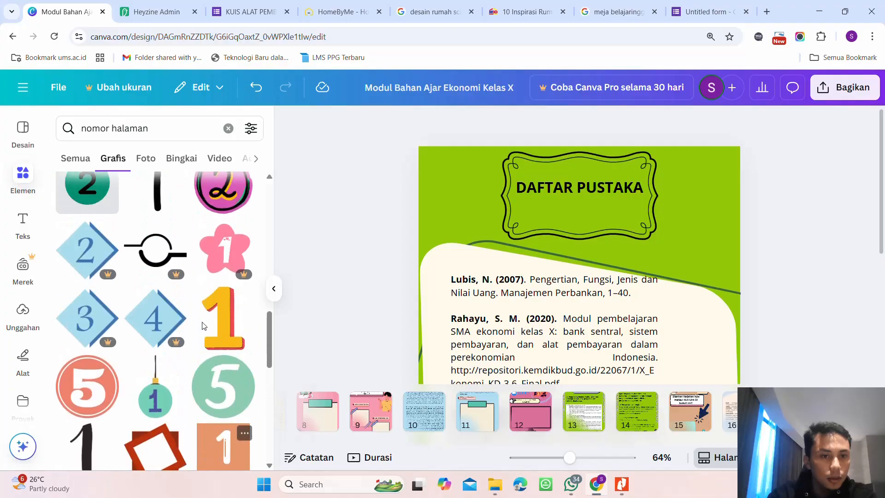
{"action": "scroll", "coordinate": [229, 251], "scroll_direction": "up", "scroll_amount": 5}
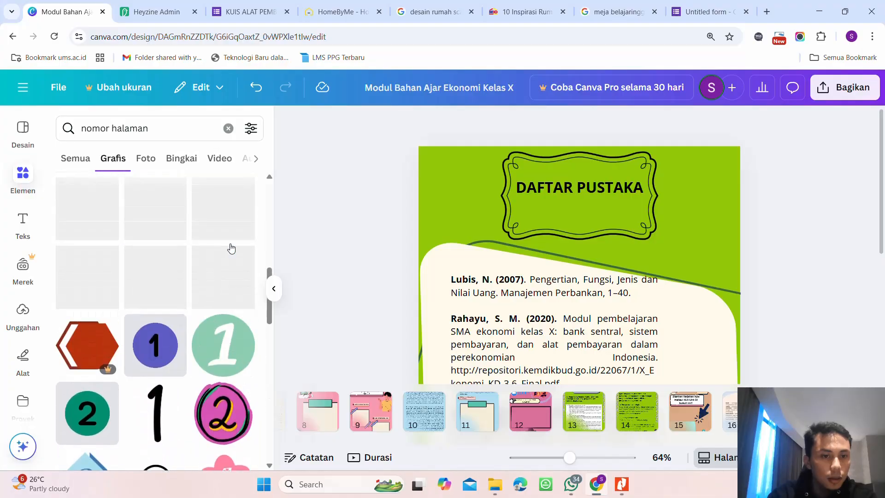
{"action": "scroll", "coordinate": [230, 251], "scroll_direction": "down", "scroll_amount": 4}
{"action": "scroll", "coordinate": [229, 252], "scroll_direction": "down", "scroll_amount": 5}
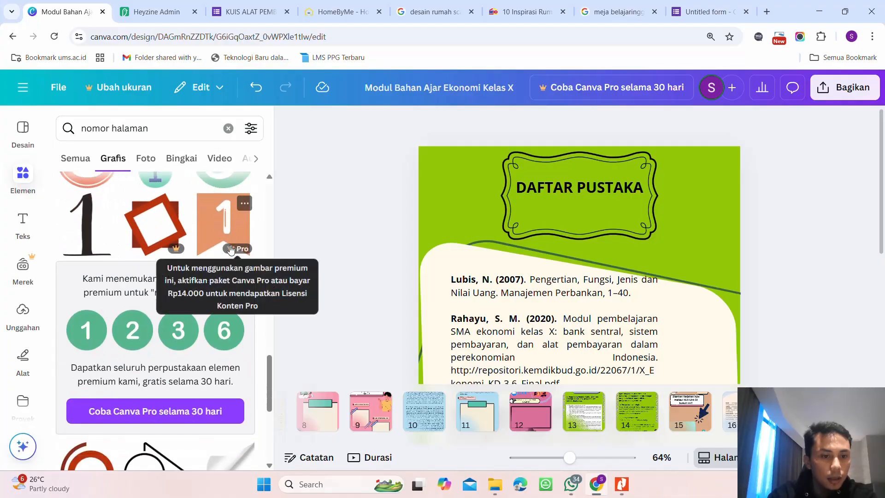
{"action": "scroll", "coordinate": [212, 285], "scroll_direction": "down", "scroll_amount": 5}
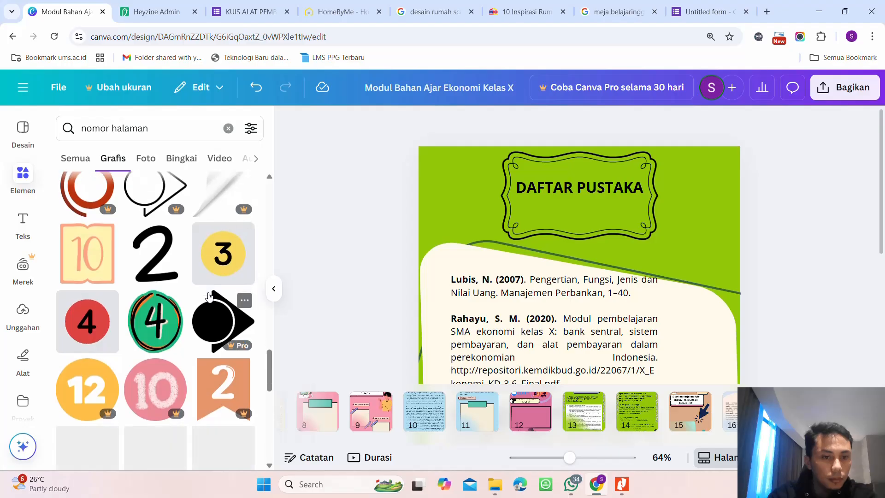
{"action": "scroll", "coordinate": [209, 295], "scroll_direction": "down", "scroll_amount": 5}
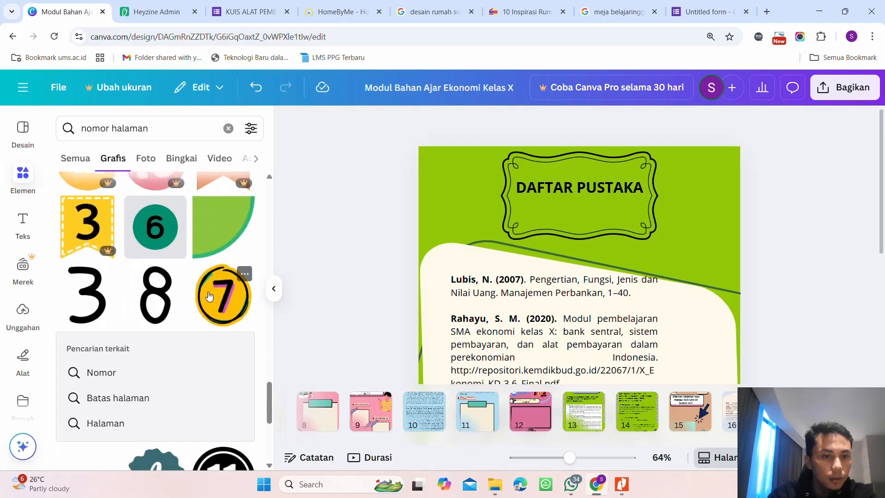
{"action": "scroll", "coordinate": [209, 295], "scroll_direction": "down", "scroll_amount": 10}
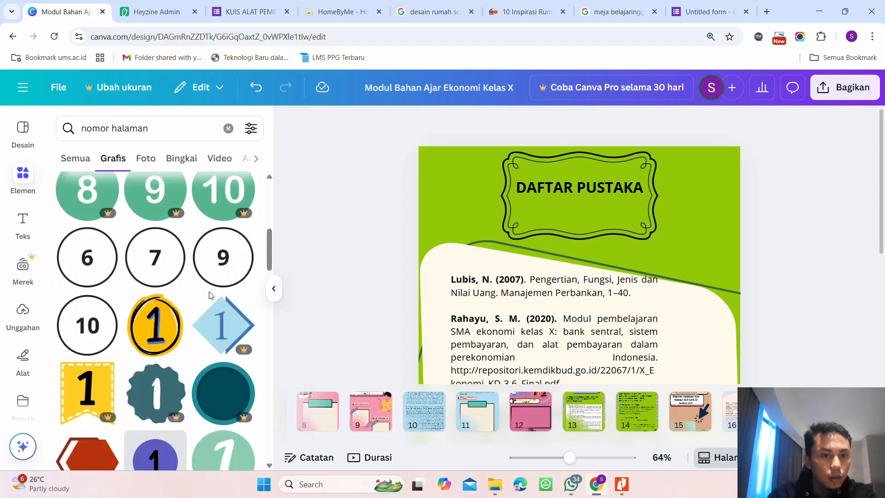
{"action": "scroll", "coordinate": [209, 297], "scroll_direction": "up", "scroll_amount": 2}
{"action": "scroll", "coordinate": [210, 301], "scroll_direction": "down", "scroll_amount": 1}
{"action": "left_click", "coordinate": [155, 382]}
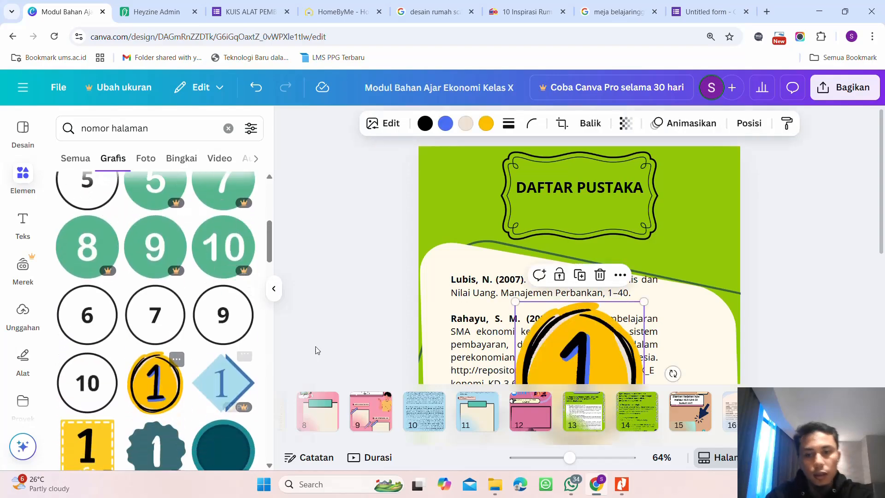
{"action": "scroll", "coordinate": [662, 295], "scroll_direction": "down", "scroll_amount": 4}
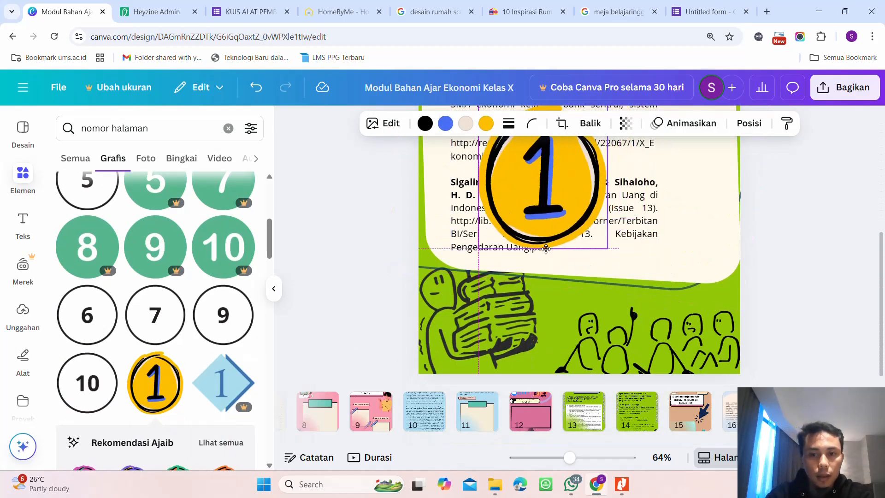
Place the yellow circled number 1 graphic on the PENDAHULUAN page, shrunk to a small badge in the page's upper-right corner
{"action": "scroll", "coordinate": [428, 417], "scroll_direction": "left", "scroll_amount": 5}
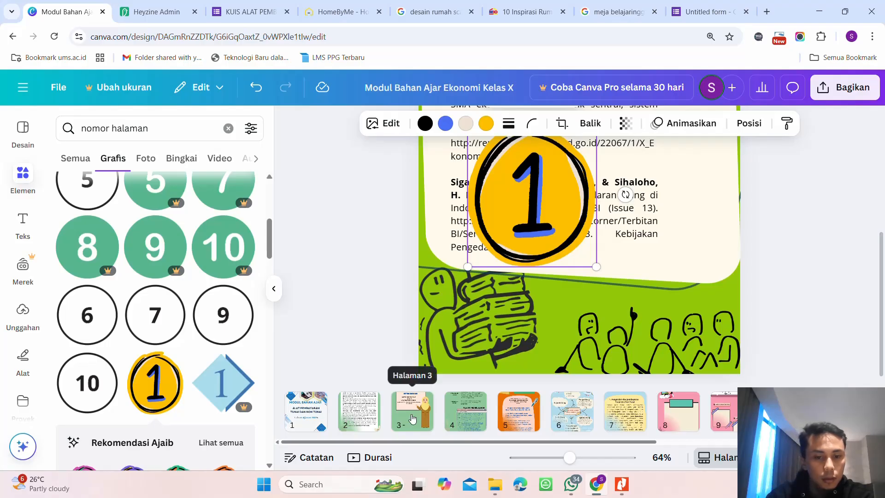
{"action": "left_click", "coordinate": [412, 418]}
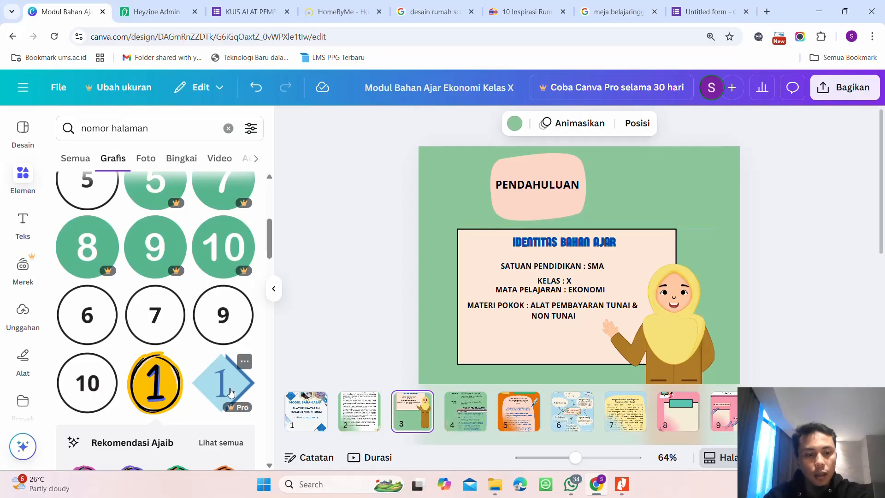
{"action": "left_click_drag", "start_coordinate": [164, 384], "coordinate": [647, 148]}
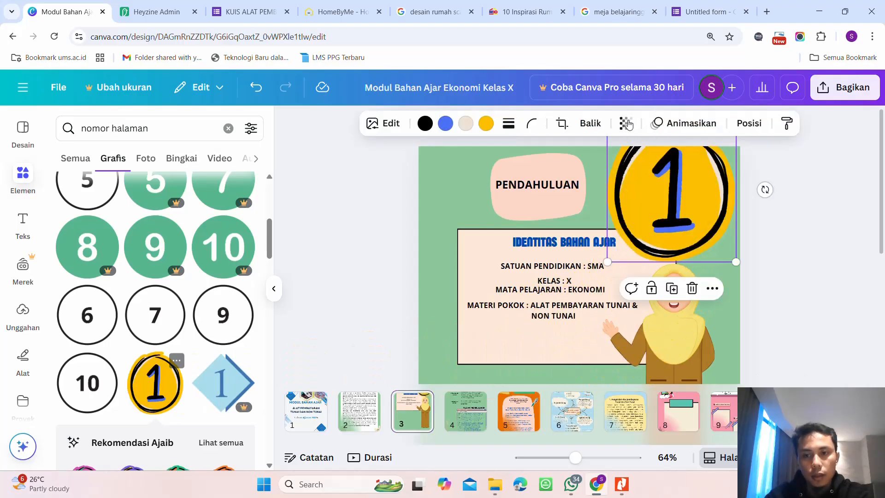
{"action": "left_click_drag", "start_coordinate": [736, 262], "coordinate": [664, 191]}
{"action": "left_click_drag", "start_coordinate": [635, 163], "coordinate": [727, 165]}
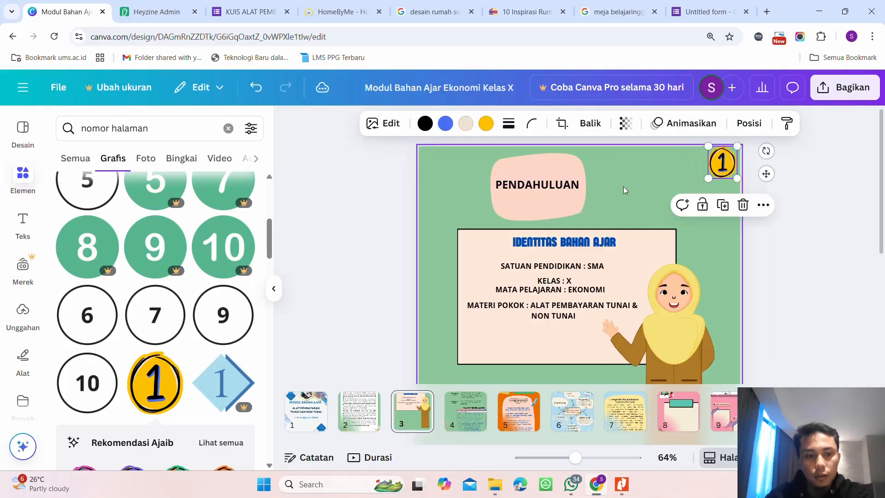
{"action": "scroll", "coordinate": [207, 301], "scroll_direction": "down", "scroll_amount": 5}
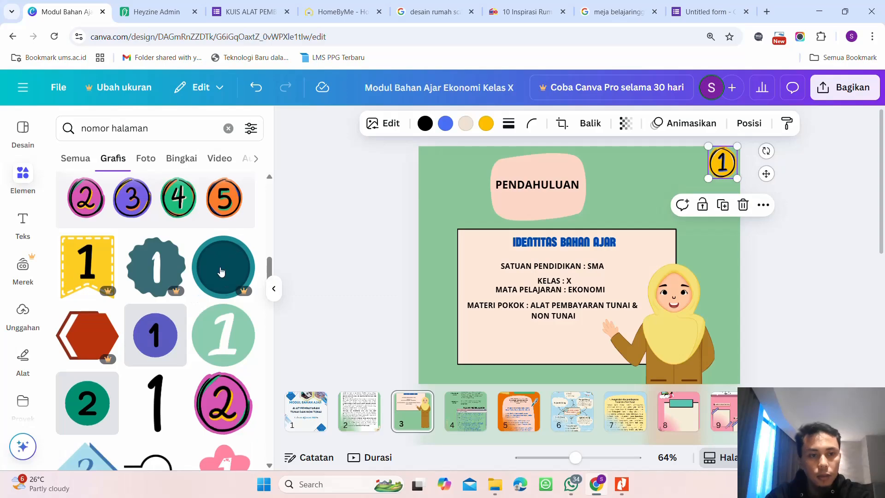
{"action": "scroll", "coordinate": [192, 298], "scroll_direction": "up", "scroll_amount": 1}
{"action": "left_click", "coordinate": [782, 268]}
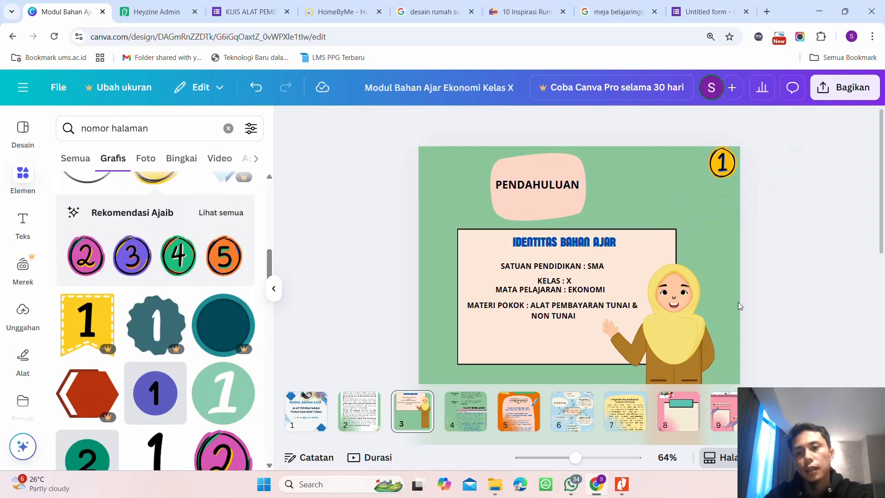
Insert a blank page directly after the KATA PENGANTAR page
{"action": "left_click", "coordinate": [455, 417]}
{"action": "left_click", "coordinate": [506, 419]}
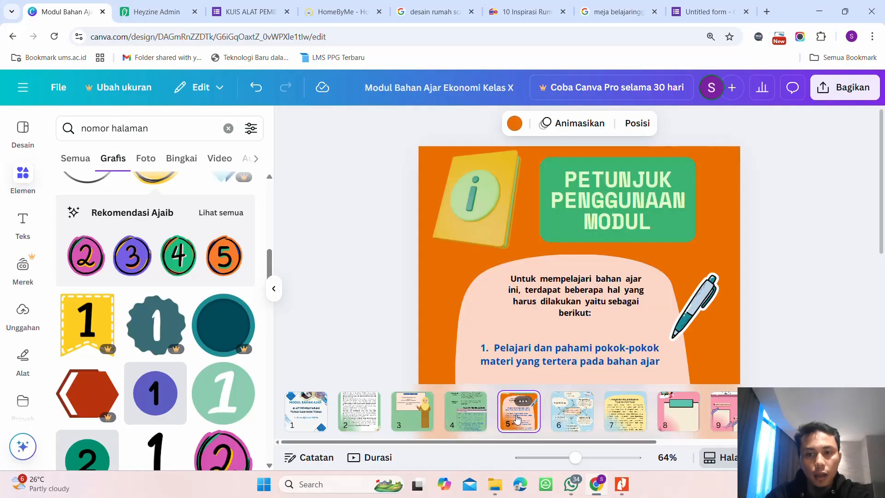
{"action": "left_click", "coordinate": [366, 421]}
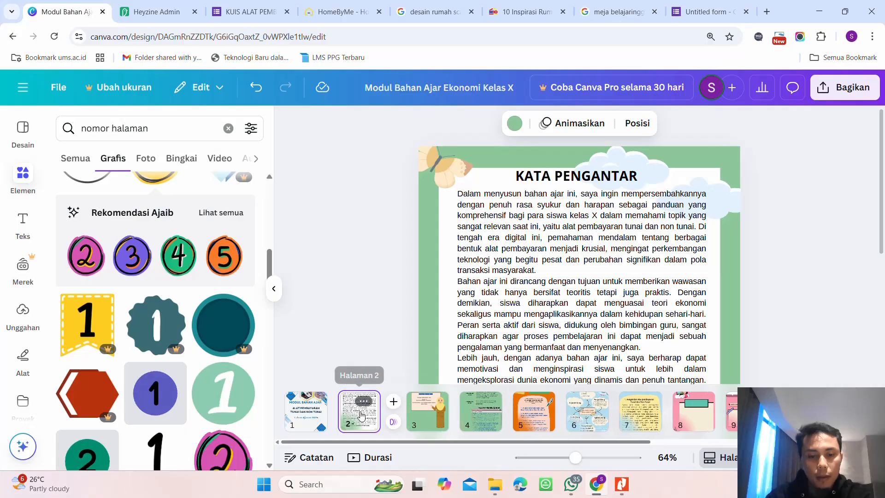
{"action": "mouse_move", "coordinate": [394, 408]}
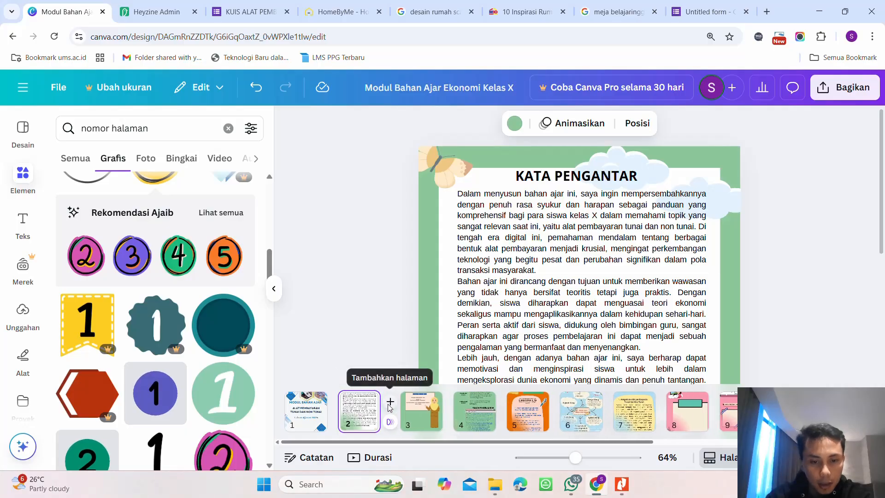
{"action": "left_click", "coordinate": [393, 403]}
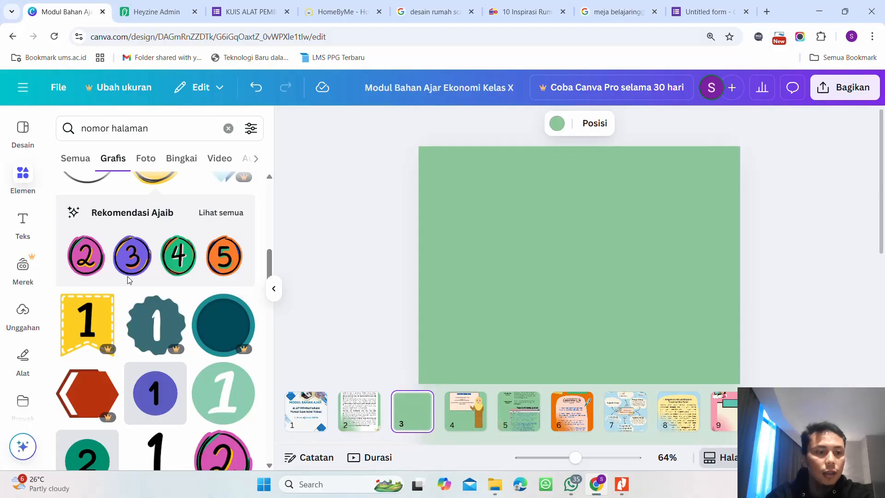
Add a heading reading "DAFTAR ISI" to the blank page 3
{"action": "left_click", "coordinate": [23, 223]}
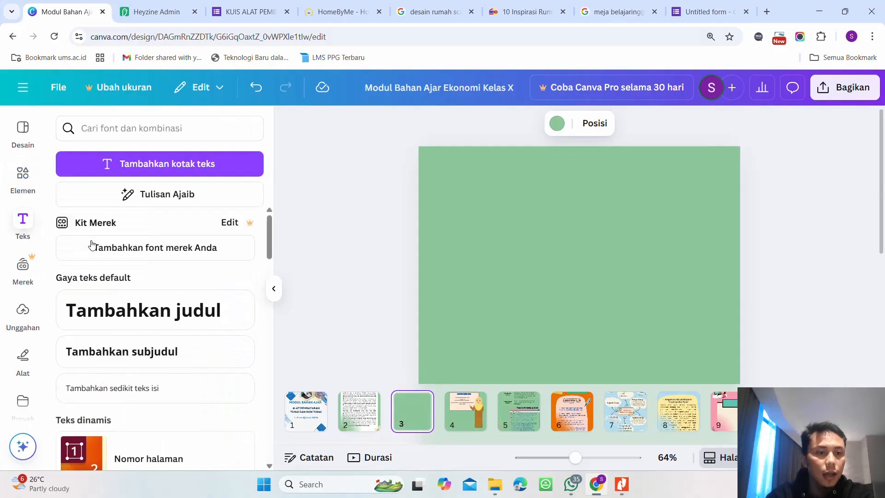
{"action": "left_click", "coordinate": [168, 309]}
{"action": "key", "text": "Caps_Lock"}
{"action": "type", "text": "DAFATAR"}
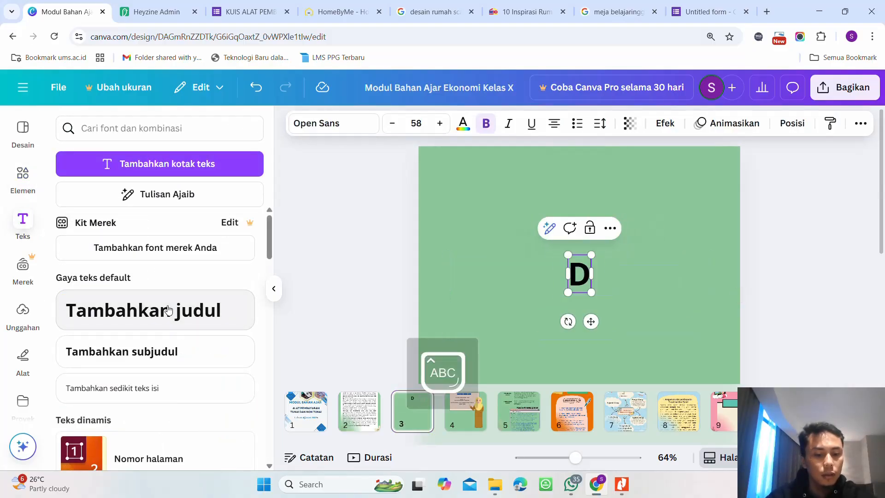
{"action": "key", "text": "BackSpace"}
{"action": "key", "text": "BackSpace"}
{"action": "key", "text": "BackSpace"}
{"action": "key", "text": "BackSpace"}
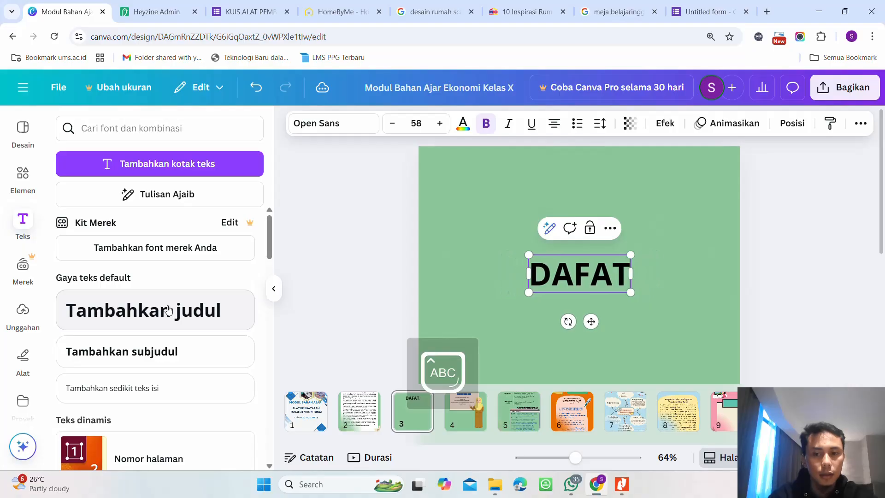
{"action": "type", "text": "TAR O"}
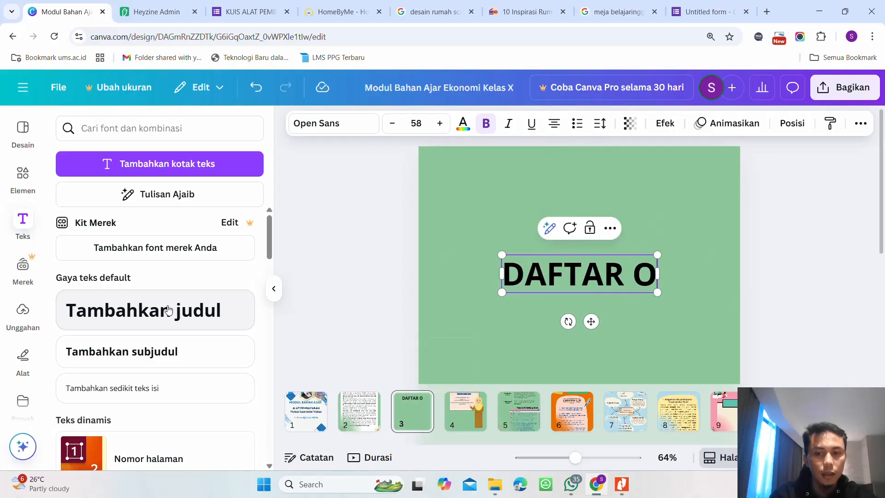
{"action": "key", "text": "BackSpace"}
{"action": "key", "text": "BackSpace"}
{"action": "type", "text": "ISI"}
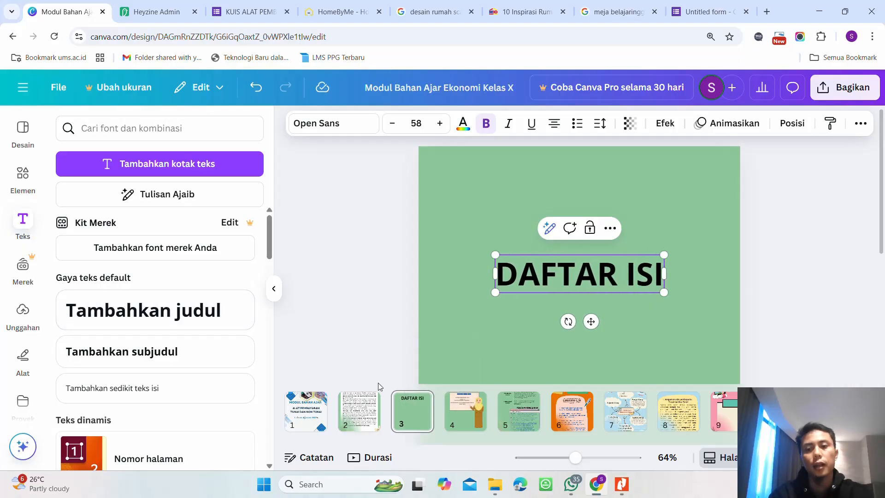
Move the DAFTAR ISI heading to the top of the page, keeping it horizontally centred
{"action": "left_click", "coordinate": [624, 333]}
{"action": "left_click", "coordinate": [593, 283]}
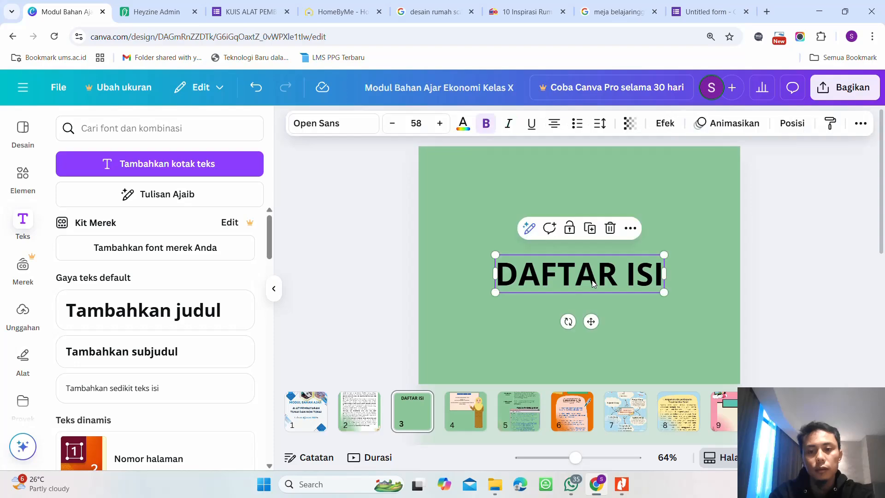
{"action": "left_click_drag", "start_coordinate": [593, 284], "coordinate": [592, 185]}
{"action": "left_click", "coordinate": [558, 297]}
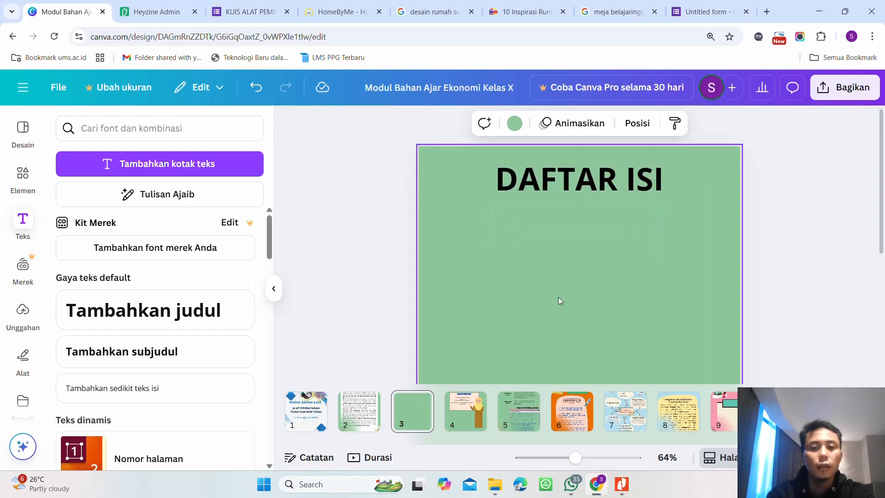
Open the PENDAHULUAN page and look over the thumbnails of the pages that follow it
{"action": "left_click", "coordinate": [466, 408]}
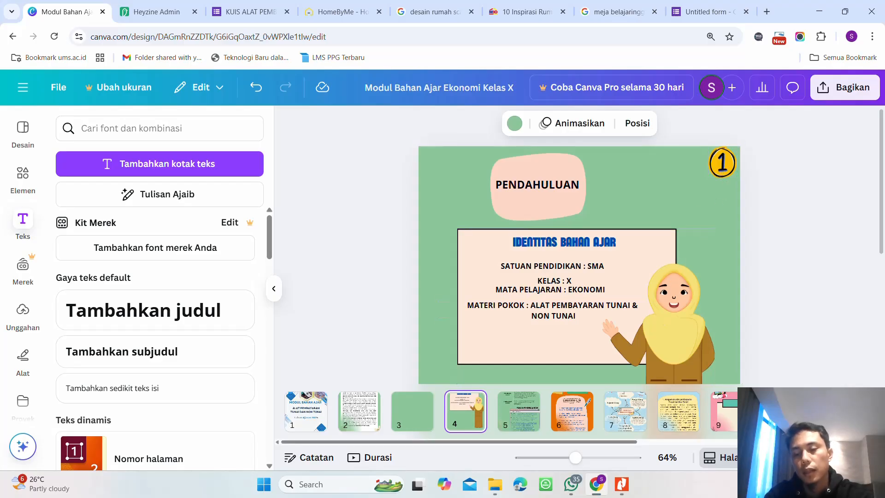
{"action": "scroll", "coordinate": [746, 410], "scroll_direction": "right", "scroll_amount": 5}
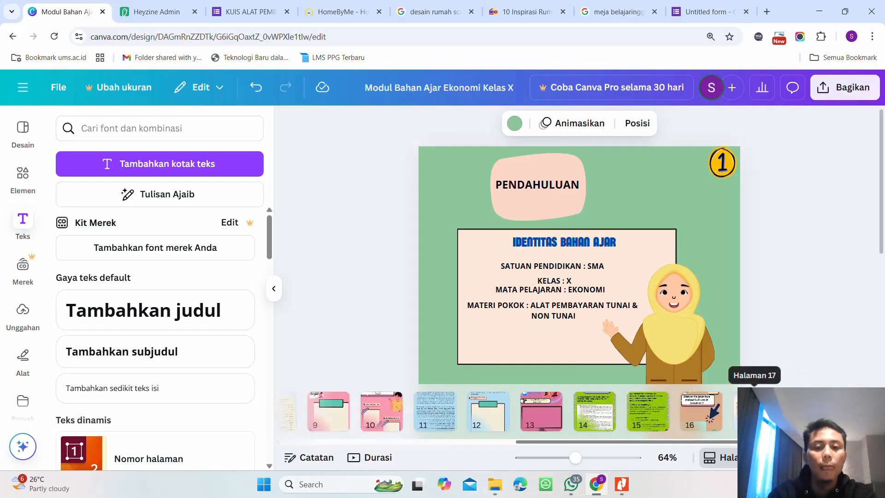
{"action": "scroll", "coordinate": [746, 410], "scroll_direction": "left", "scroll_amount": 3}
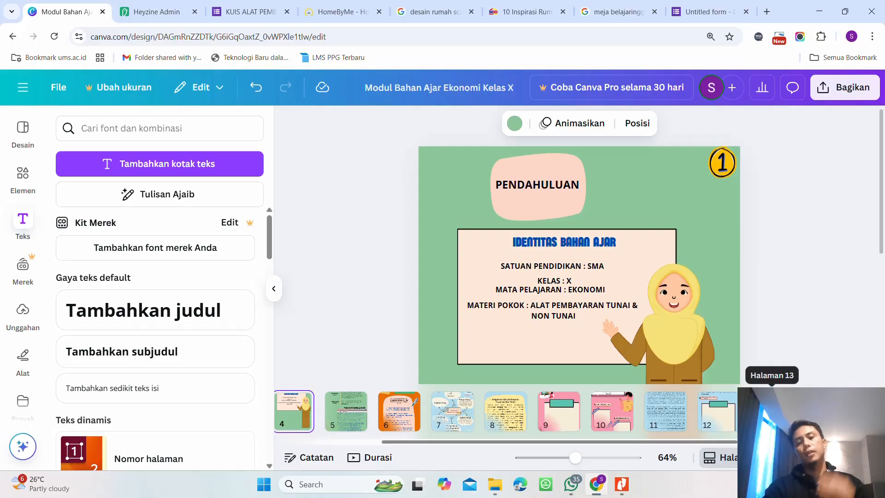
{"action": "mouse_move", "coordinate": [328, 402]}
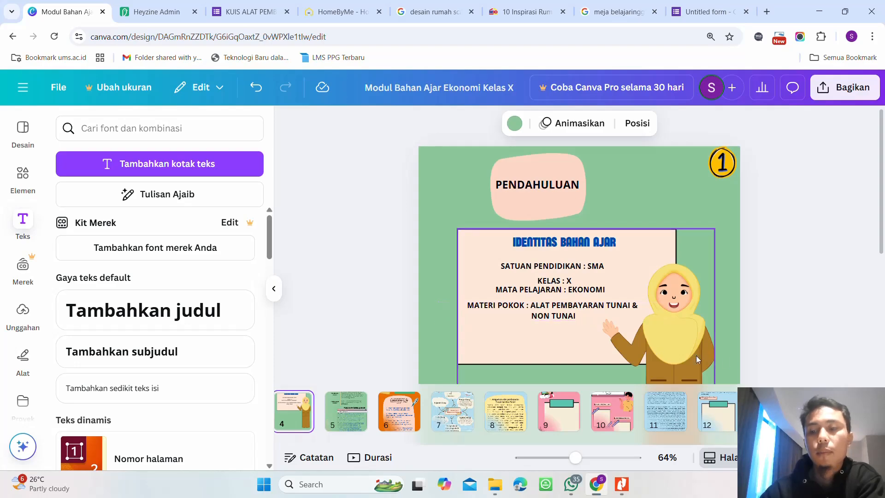
{"action": "left_click", "coordinate": [866, 82]}
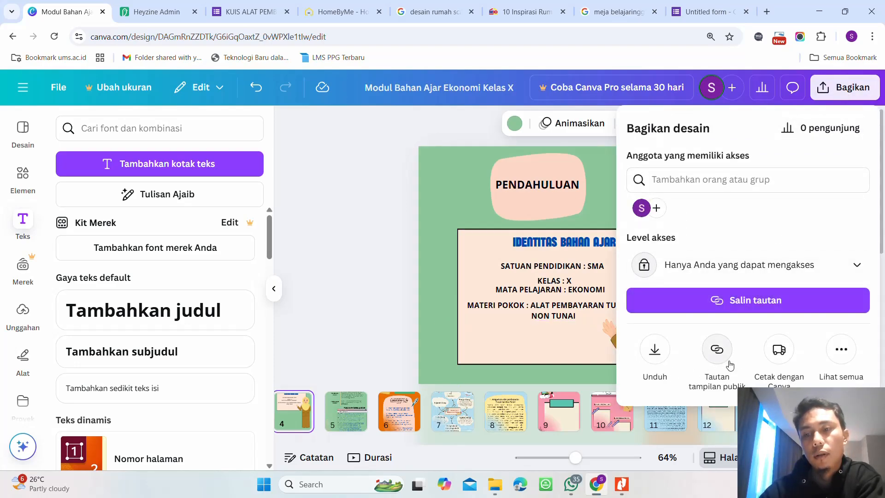
{"action": "left_click", "coordinate": [840, 349]}
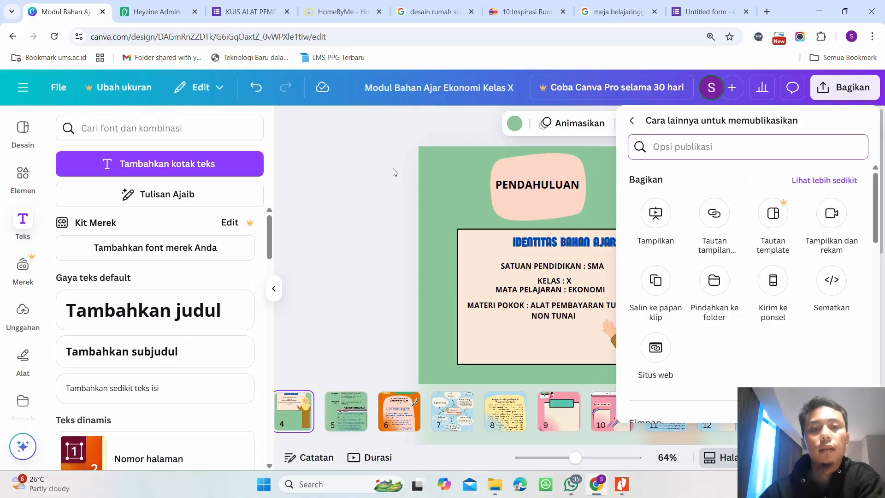
{"action": "left_click", "coordinate": [375, 164]}
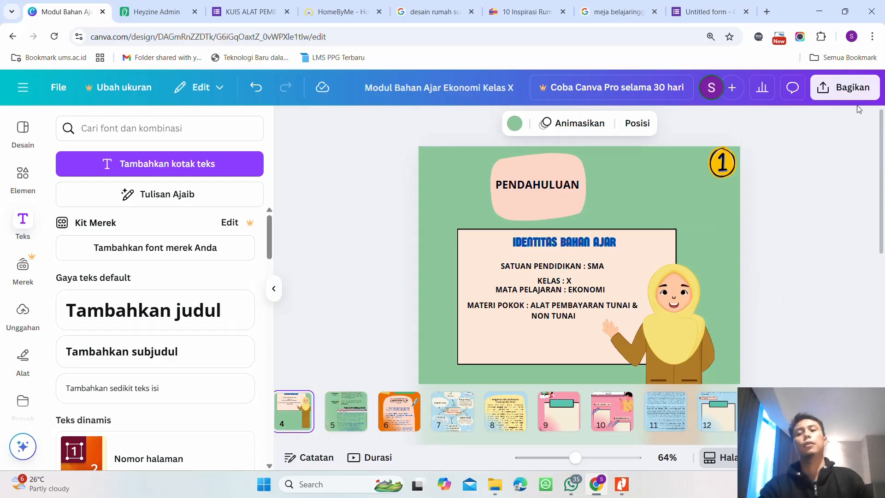
Search the additional publishing options of the design for "HEY" and choose Heyzine Flipbooks
{"action": "left_click", "coordinate": [853, 89]}
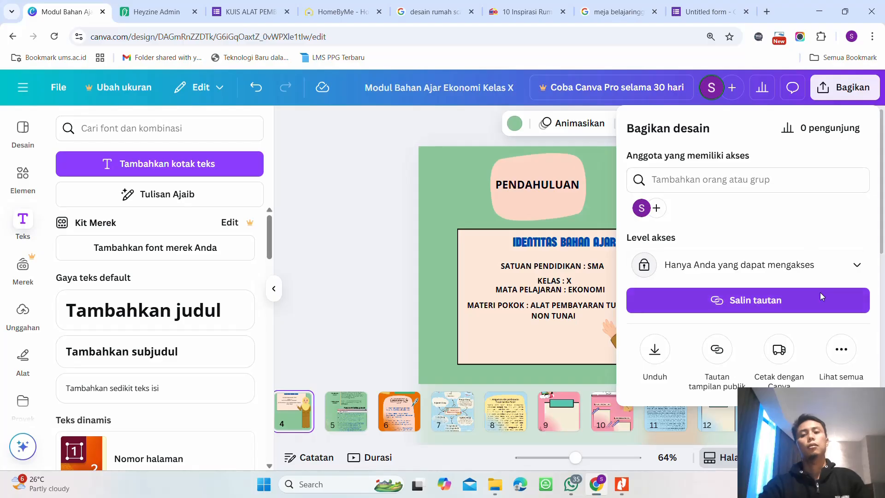
{"action": "left_click", "coordinate": [841, 350]}
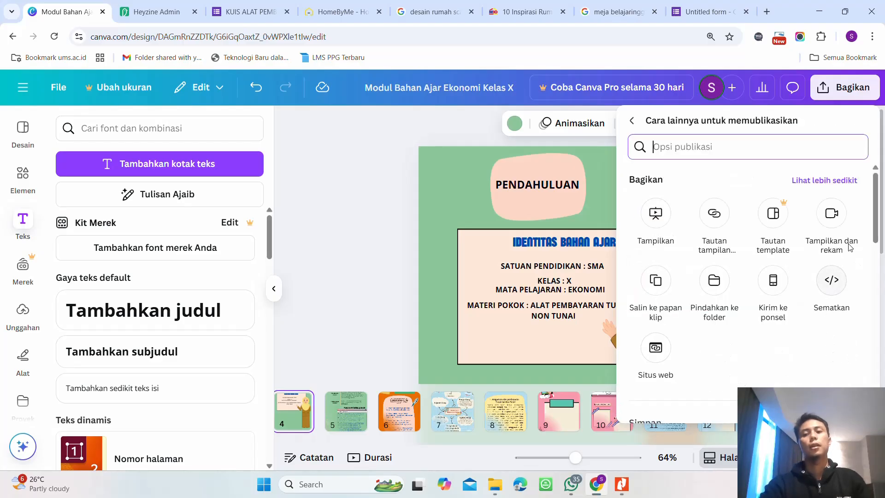
{"action": "scroll", "coordinate": [877, 222], "scroll_direction": "down", "scroll_amount": 3}
{"action": "scroll", "coordinate": [876, 222], "scroll_direction": "up", "scroll_amount": 3}
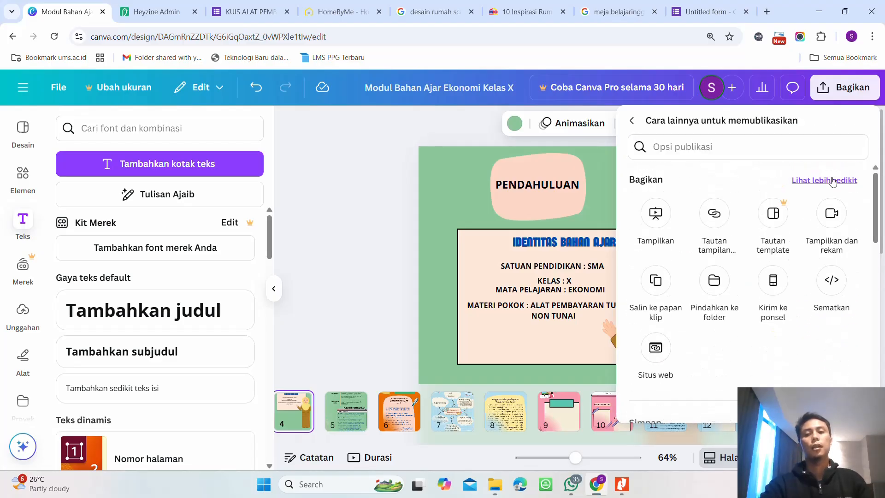
{"action": "left_click", "coordinate": [682, 146]}
{"action": "type", "text": "g"}
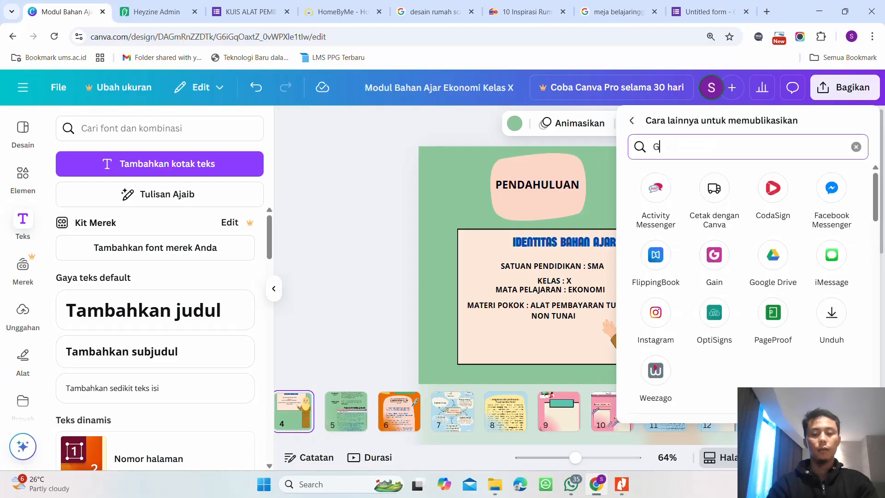
{"action": "key", "text": "BackSpace"}
{"action": "type", "text": "HEY"}
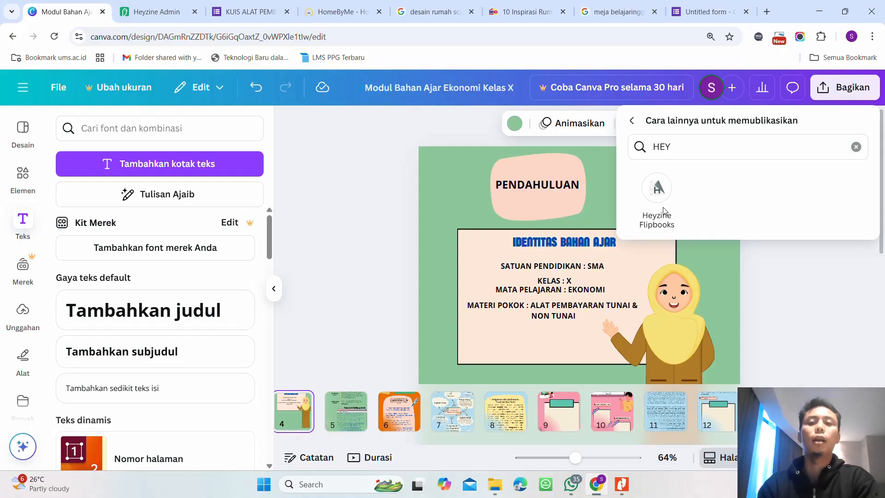
{"action": "left_click", "coordinate": [656, 196]}
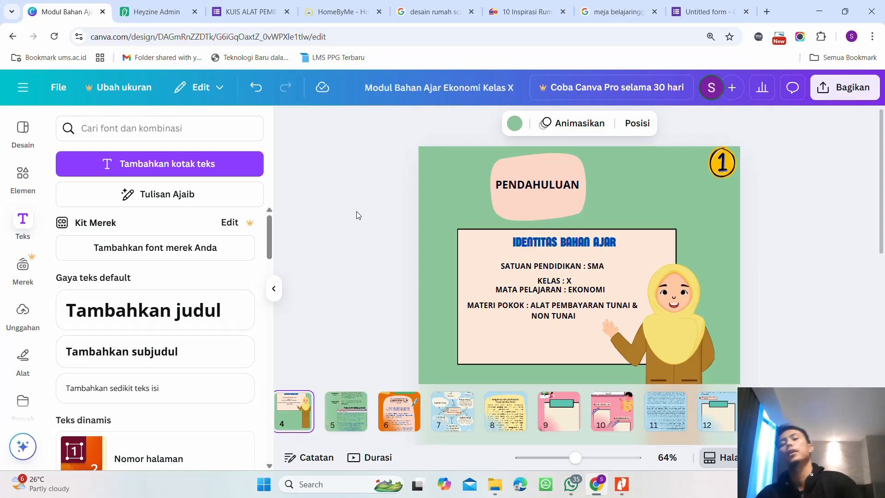
{"action": "left_click", "coordinate": [756, 483]}
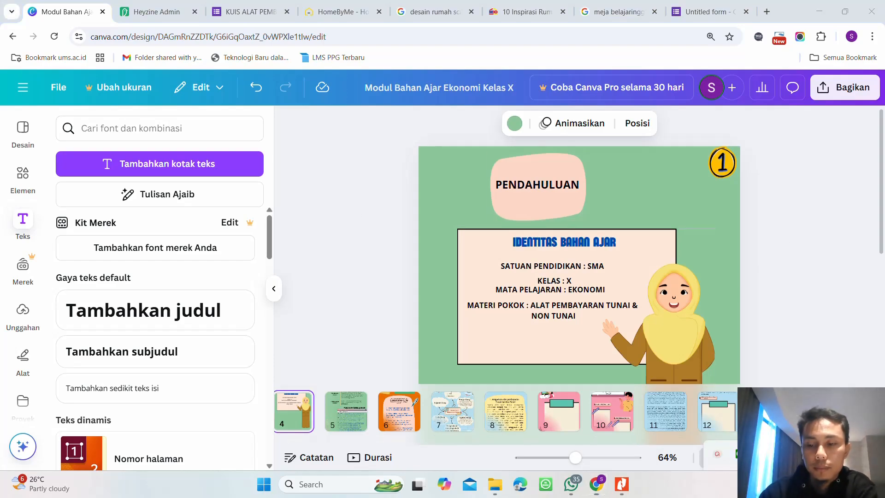